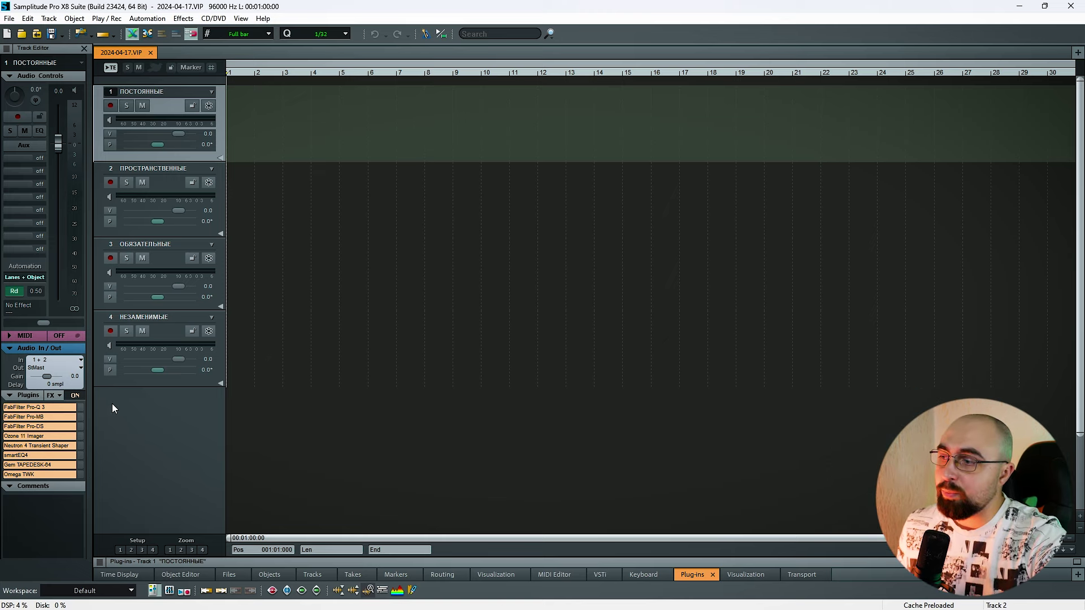
# Open the FabFilter Pro-Q 3 equalizer on track 1, view its interface and close it
pyautogui.doubleClick(53, 408)
pyautogui.moveTo(694, 211); pyautogui.dragTo(455, 126)
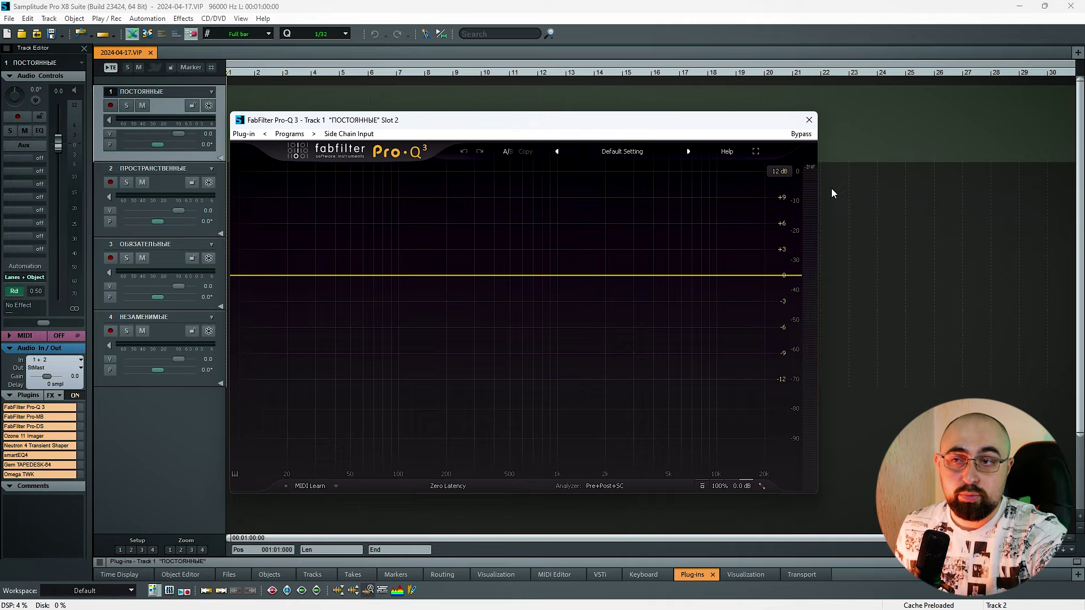
pyautogui.moveTo(476, 122)
pyautogui.mouseDown()
pyautogui.moveTo(509, 114)
pyautogui.moveTo(497, 120)
pyautogui.mouseUp()
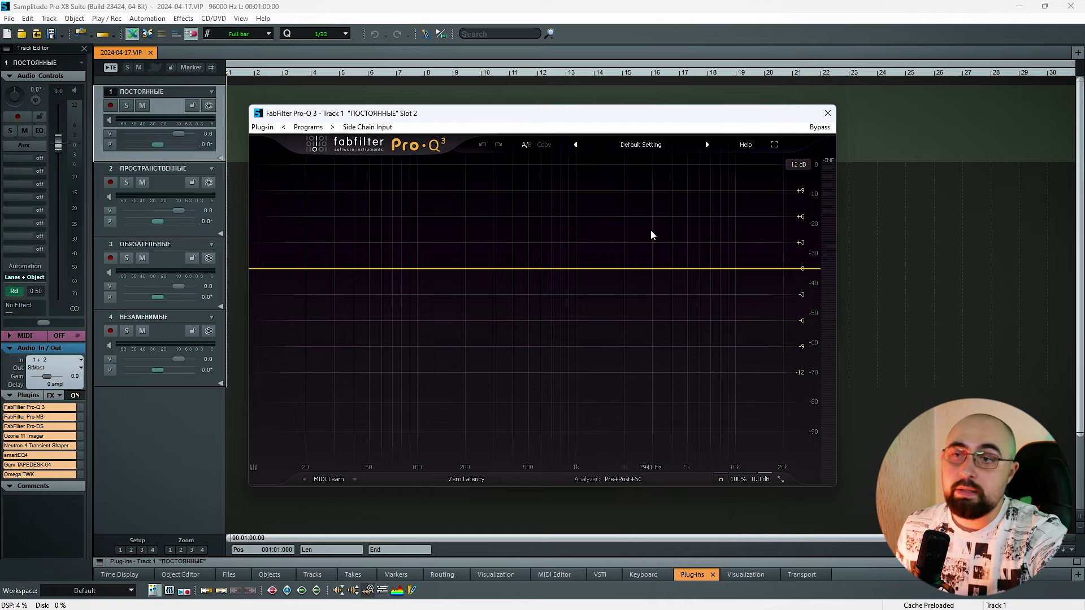
pyautogui.click(826, 114)
# Open FabFilter Pro-MB on track 1 and add a compression band at about 4 kHz
pyautogui.doubleClick(50, 417)
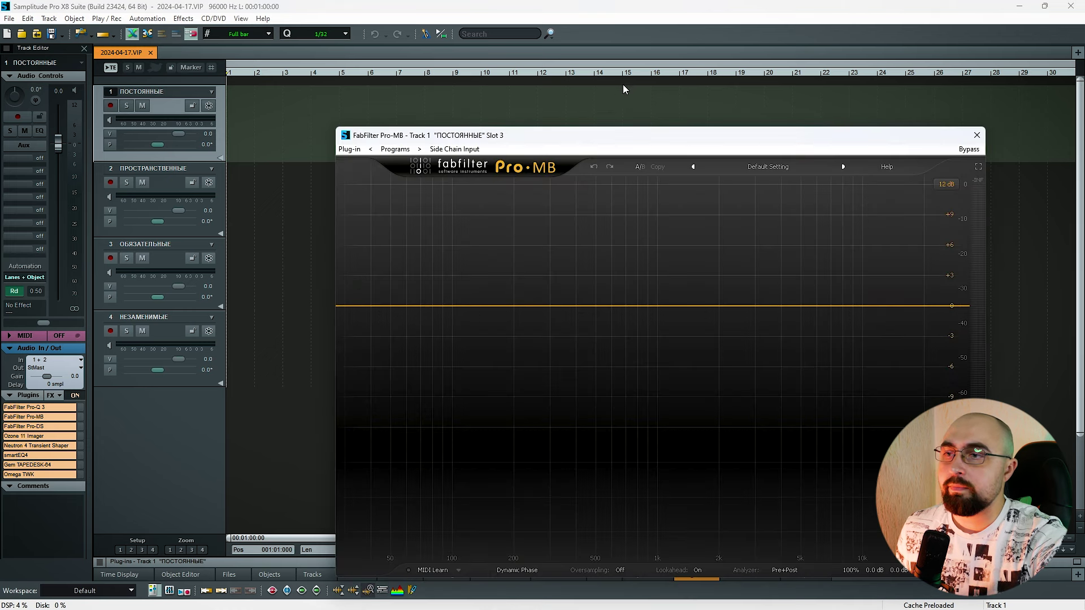
pyautogui.moveTo(647, 143); pyautogui.dragTo(554, 108)
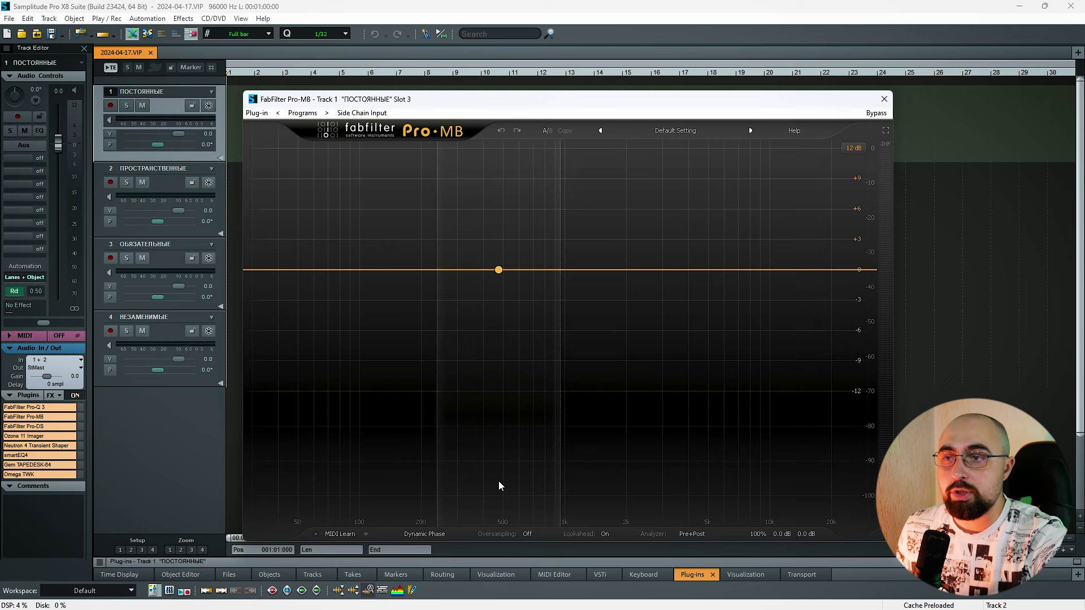
pyautogui.click(690, 285)
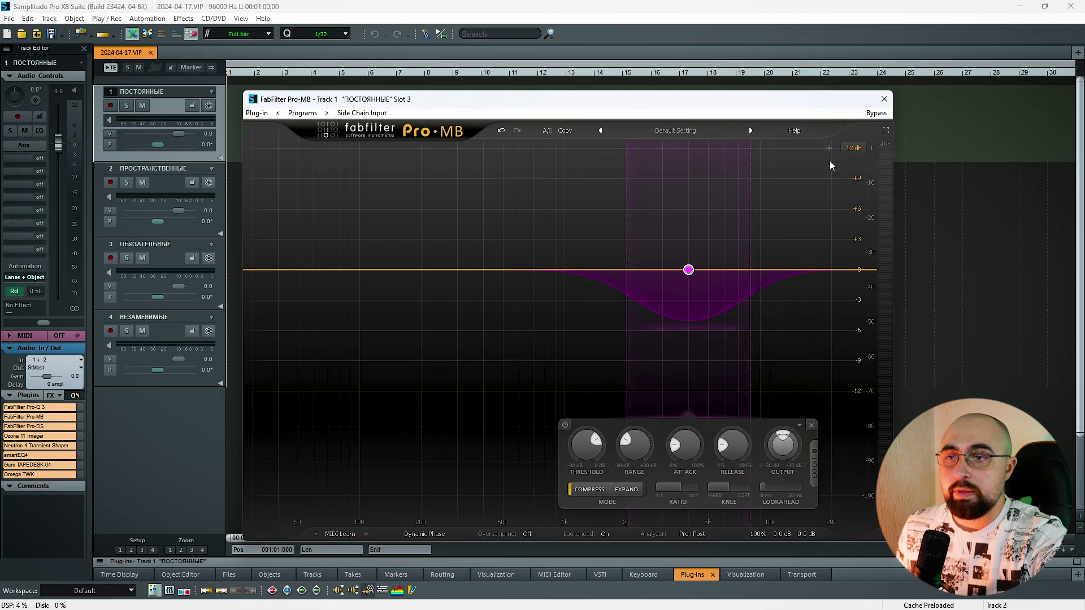
# View FabFilter Pro-DS on track 1, and in Ozone 11 Imager enable Stereoize and raise the width of band 1
pyautogui.doubleClick(53, 428)
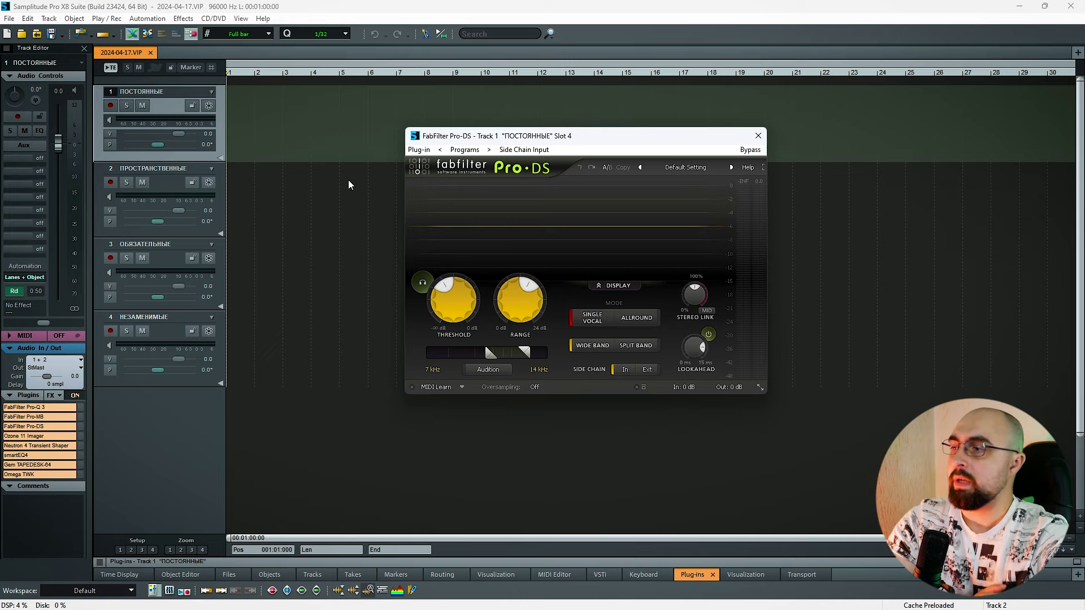
pyautogui.doubleClick(49, 436)
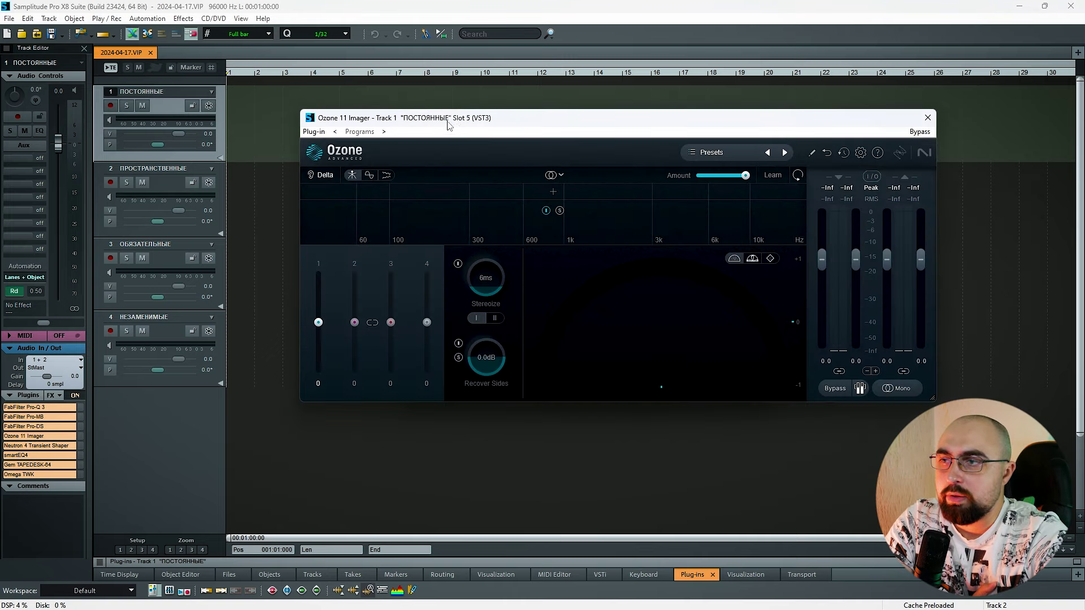
pyautogui.moveTo(569, 123); pyautogui.dragTo(534, 166)
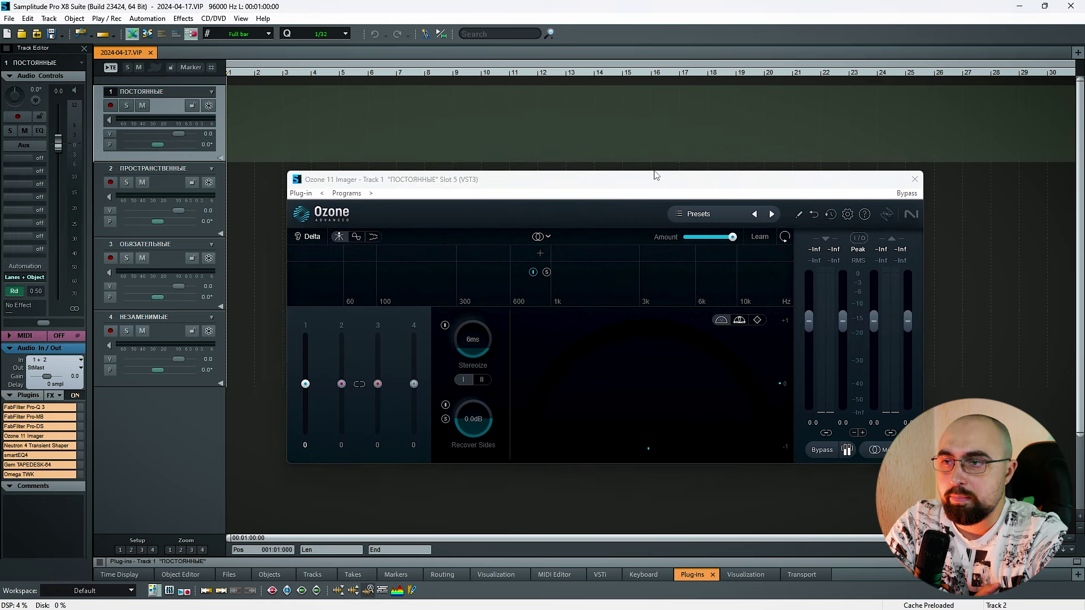
pyautogui.moveTo(616, 166); pyautogui.dragTo(608, 130)
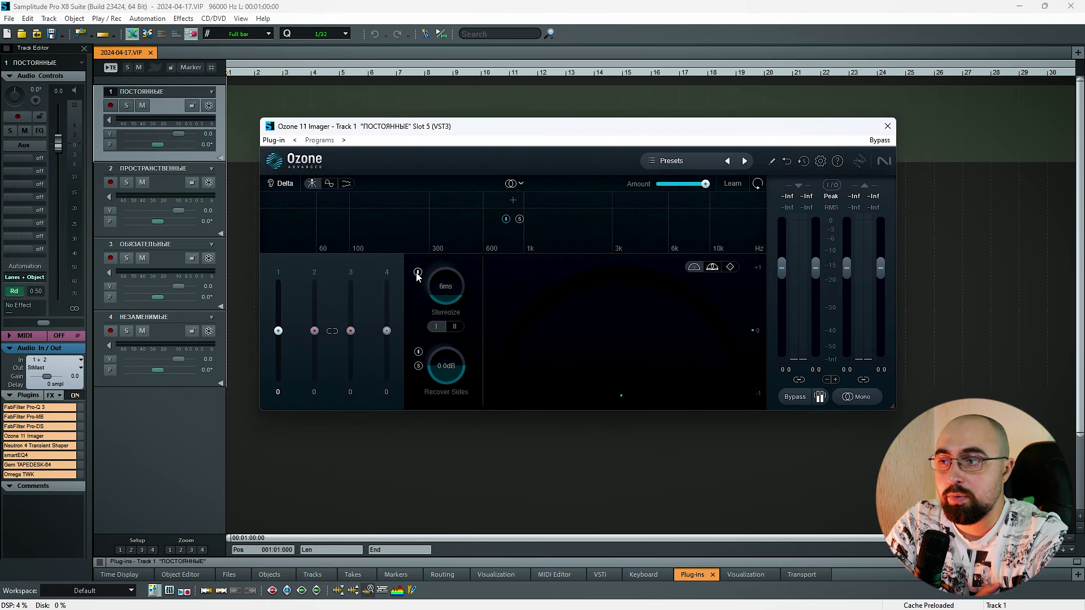
pyautogui.click(436, 292)
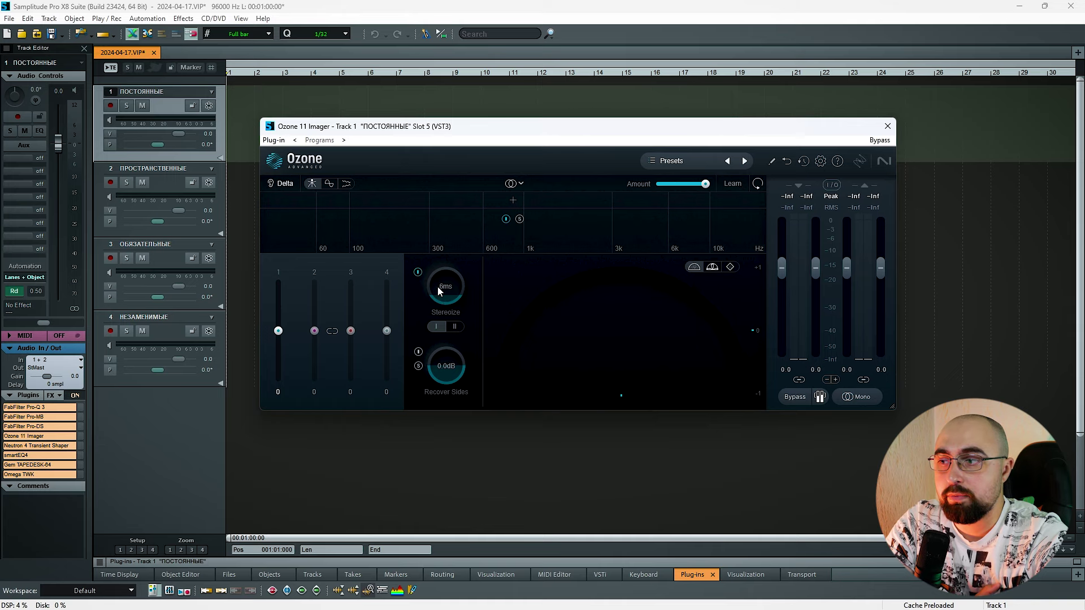
pyautogui.moveTo(278, 330); pyautogui.dragTo(279, 266)
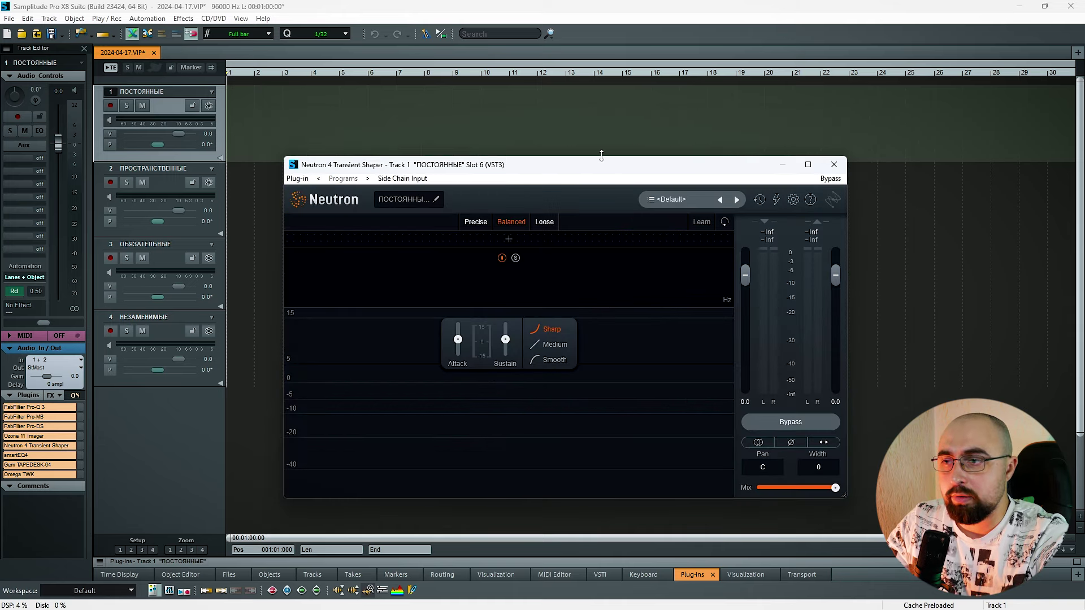
# View the Neutron 4 Transient Shaper and smartEQ4 plug-ins on track 1 and close them
pyautogui.moveTo(602, 168); pyautogui.dragTo(626, 138)
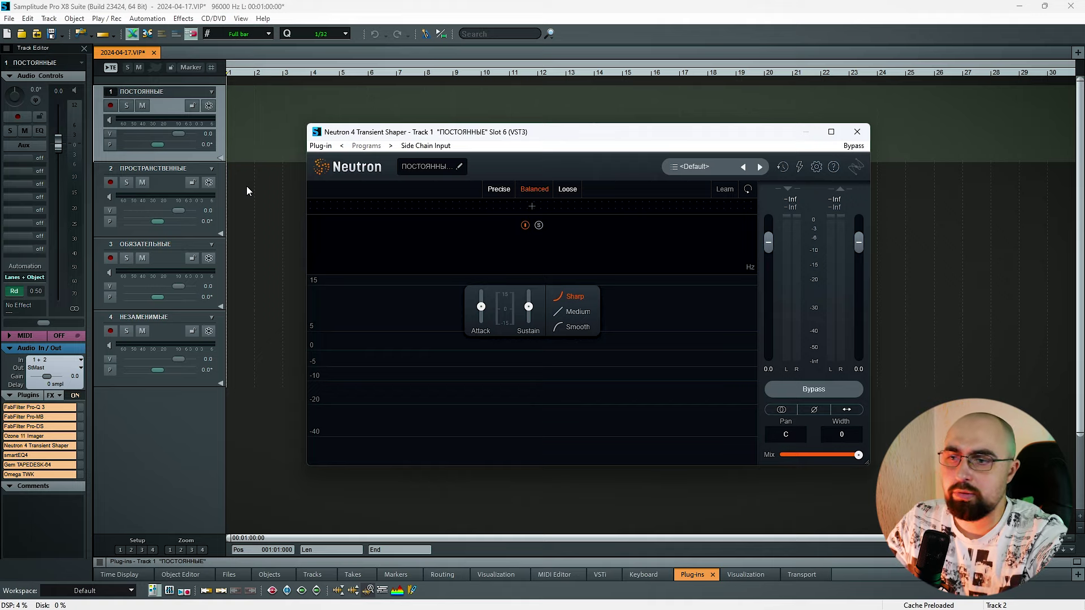
pyautogui.moveTo(561, 137); pyautogui.dragTo(567, 139)
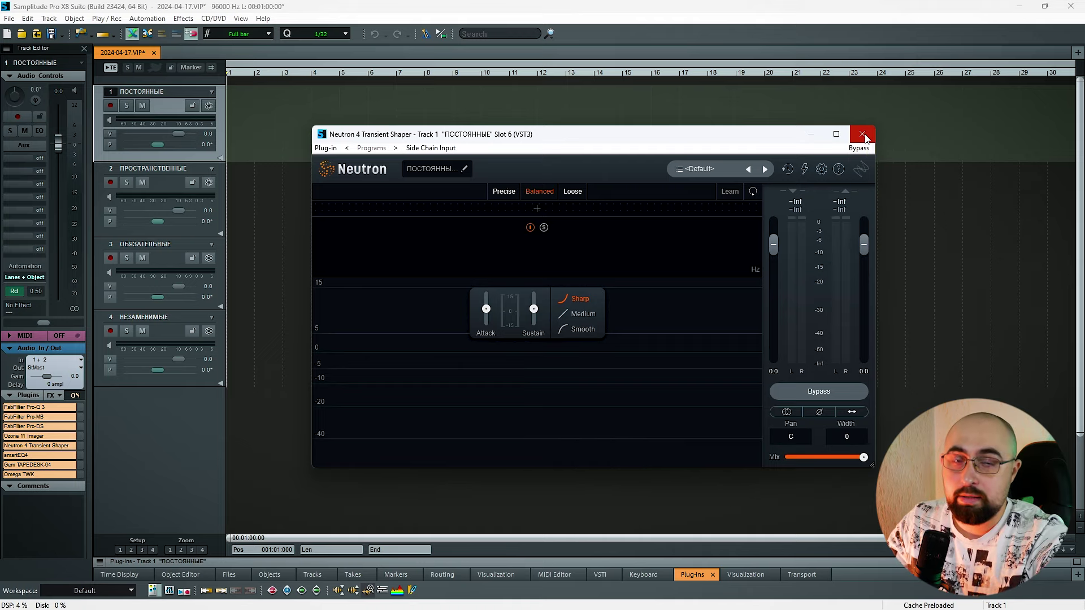
pyautogui.click(863, 138)
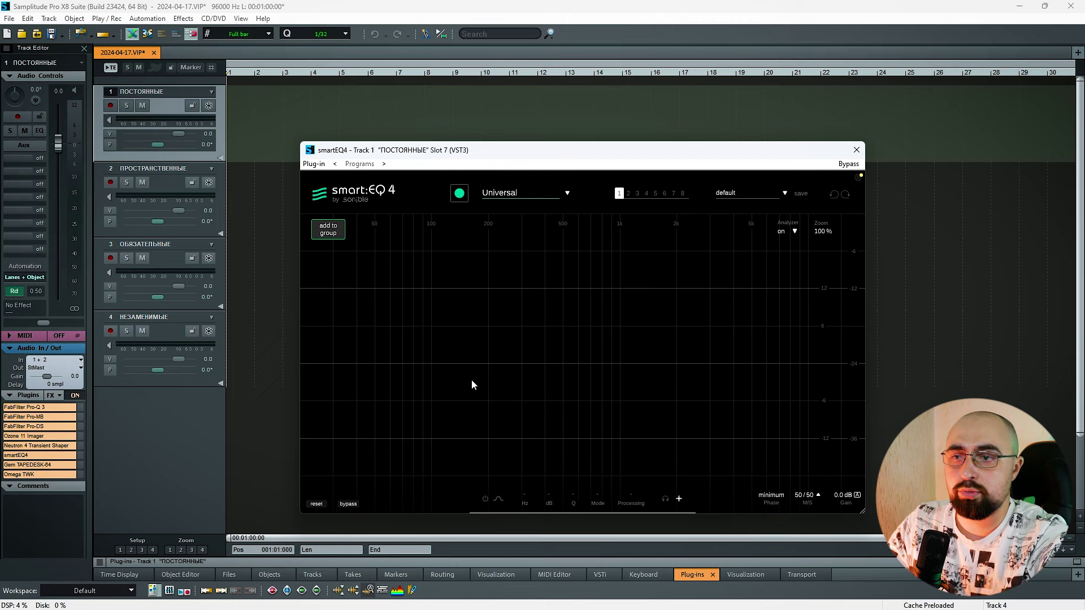
pyautogui.click(857, 149)
# Open Gem TAPEDESK-64 on track 1, switch its console model to N80 and turn up the input trim
pyautogui.doubleClick(40, 464)
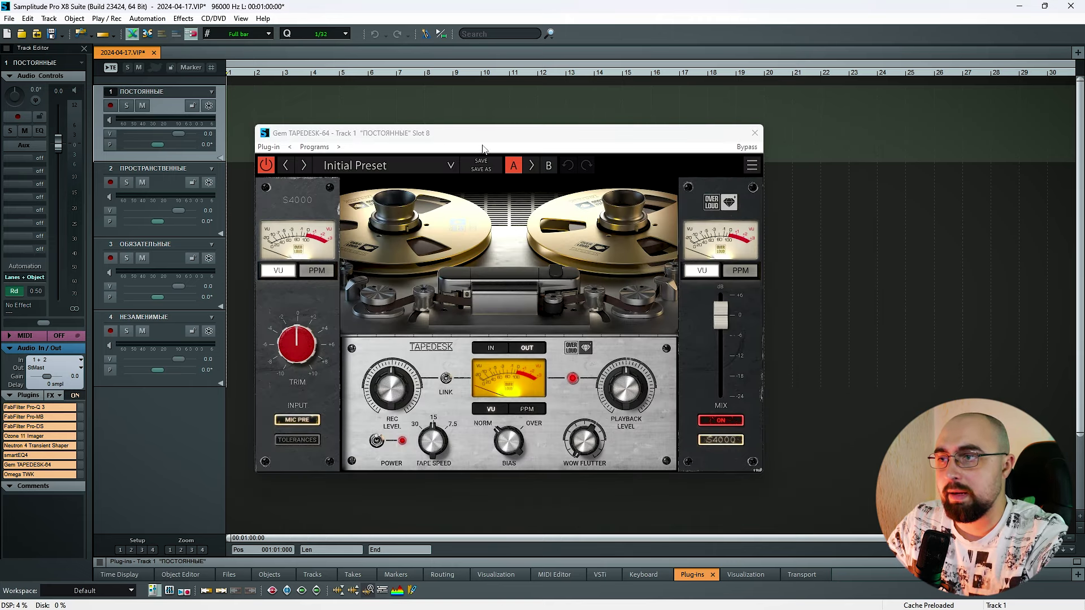
pyautogui.moveTo(470, 134); pyautogui.dragTo(519, 115)
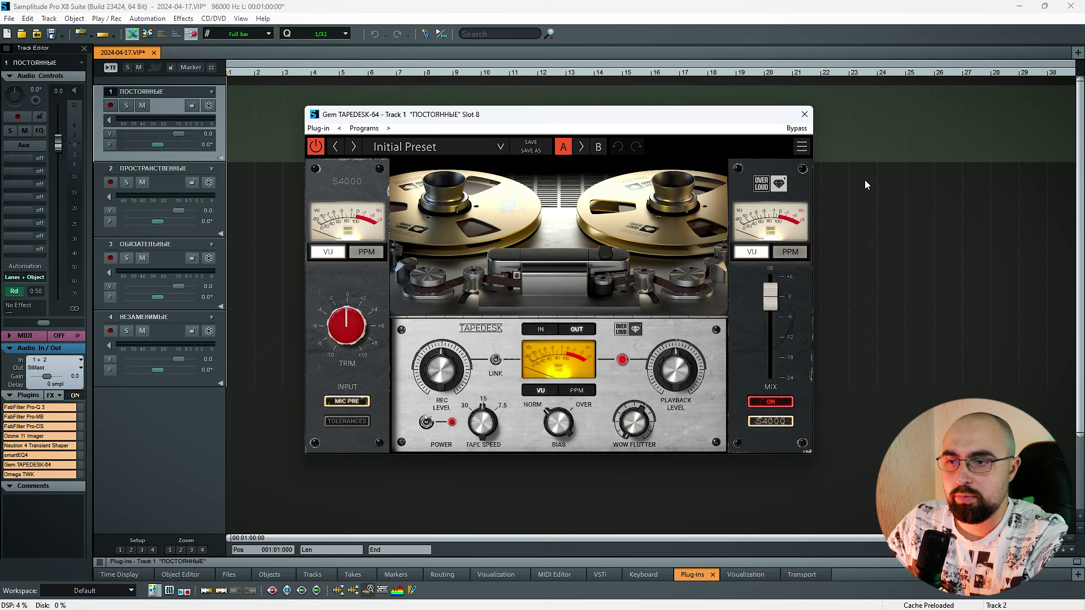
pyautogui.click(769, 422)
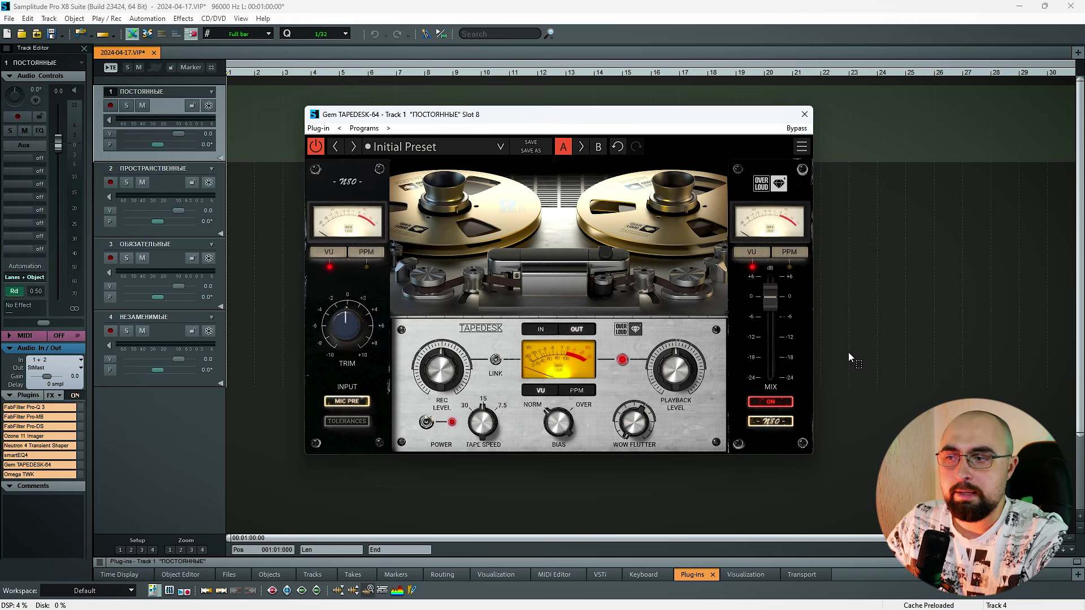
pyautogui.moveTo(346, 327); pyautogui.dragTo(346, 305)
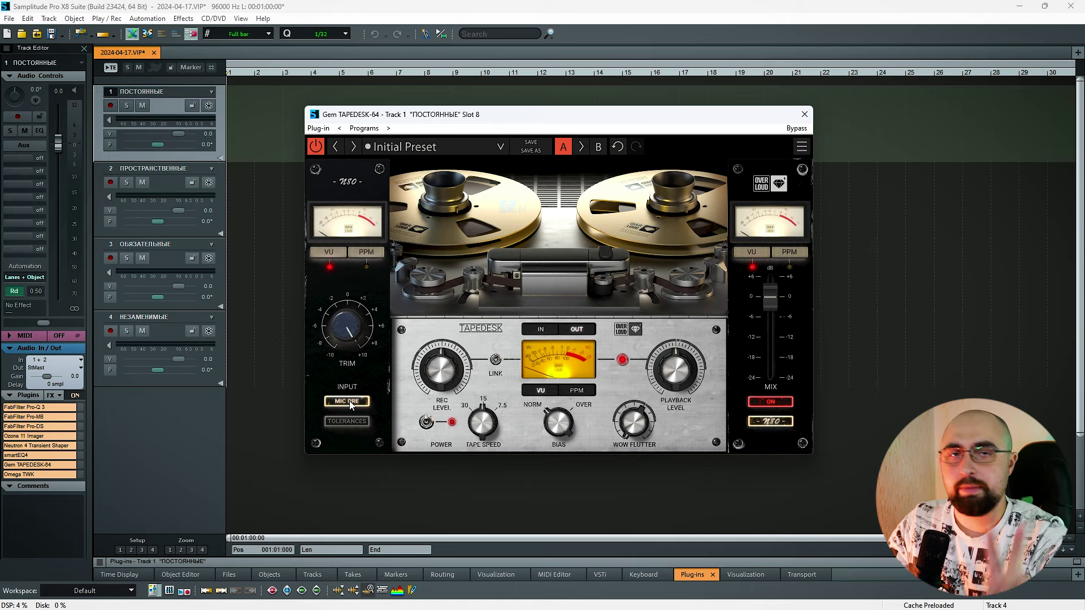
pyautogui.click(899, 119)
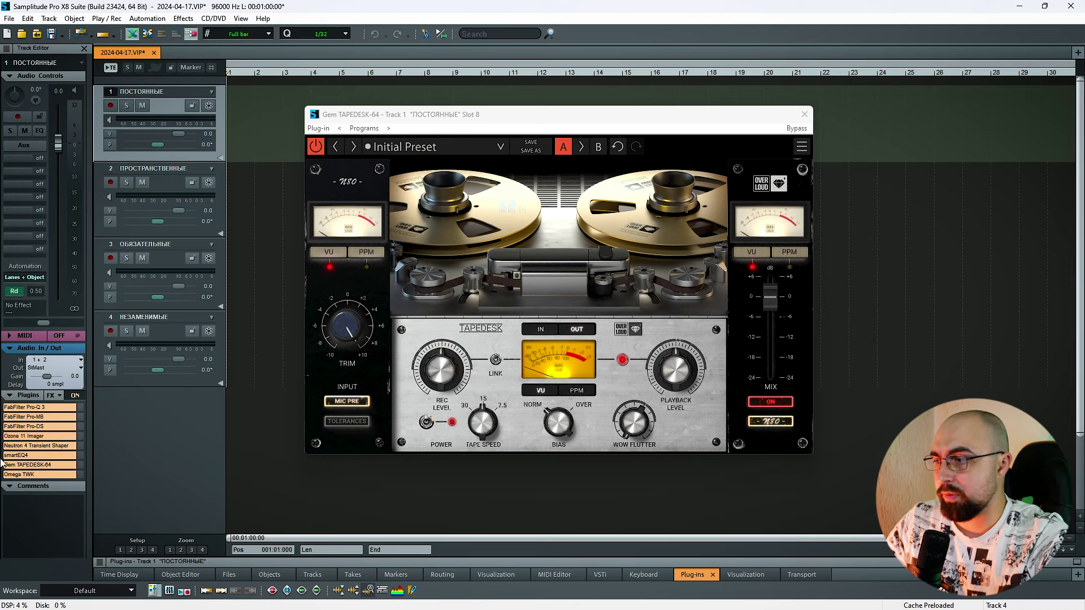
# Open Omega TWK beside TAPEDESK-64 for viewing, and close both plug-in windows
pyautogui.doubleClick(25, 474)
pyautogui.moveTo(508, 252); pyautogui.dragTo(648, 200)
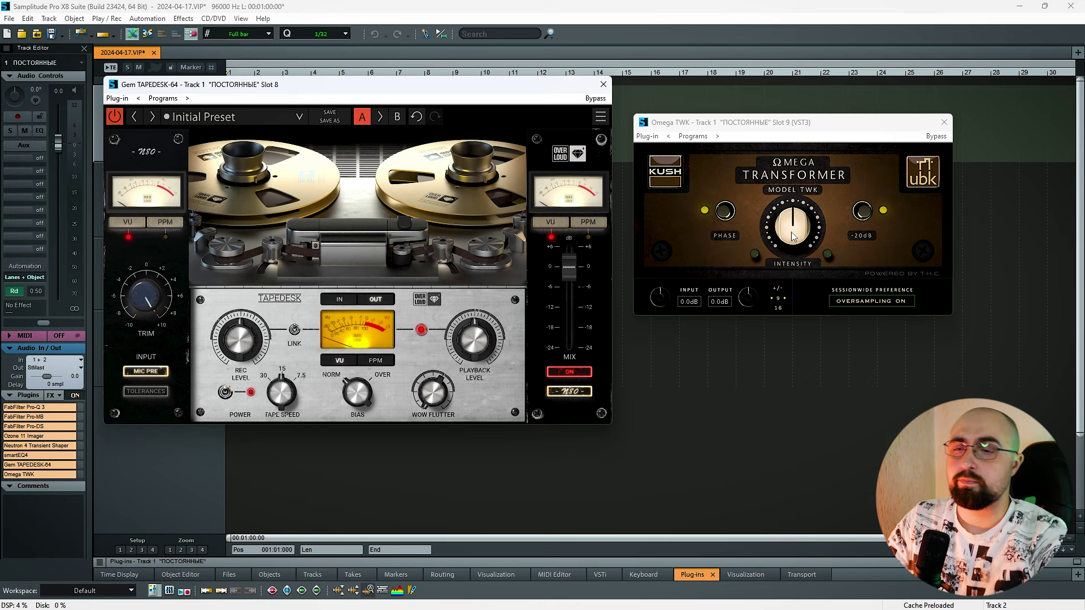
pyautogui.click(944, 122)
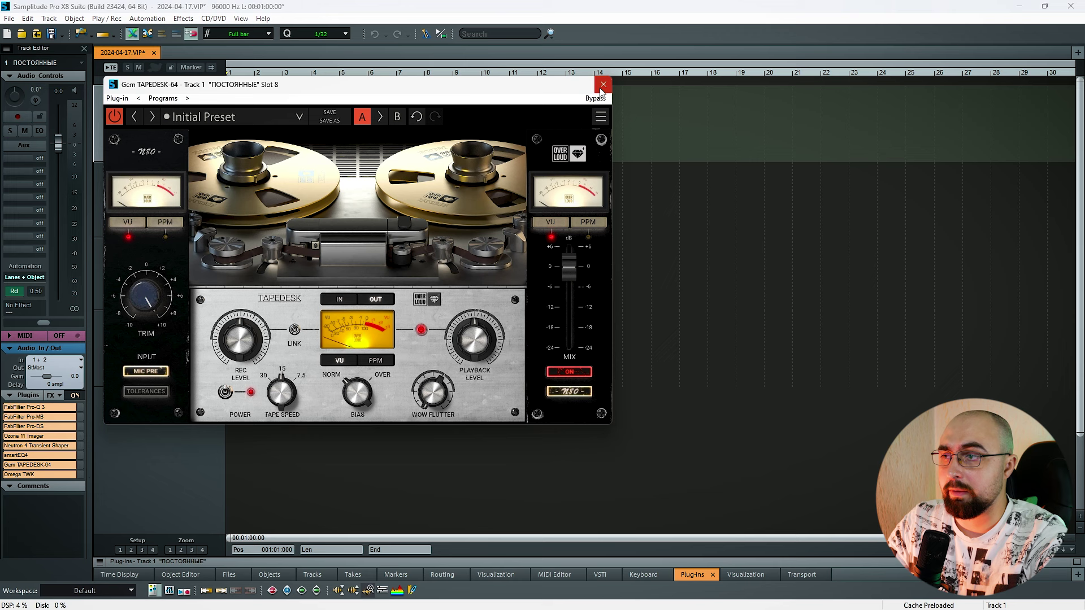
pyautogui.click(604, 85)
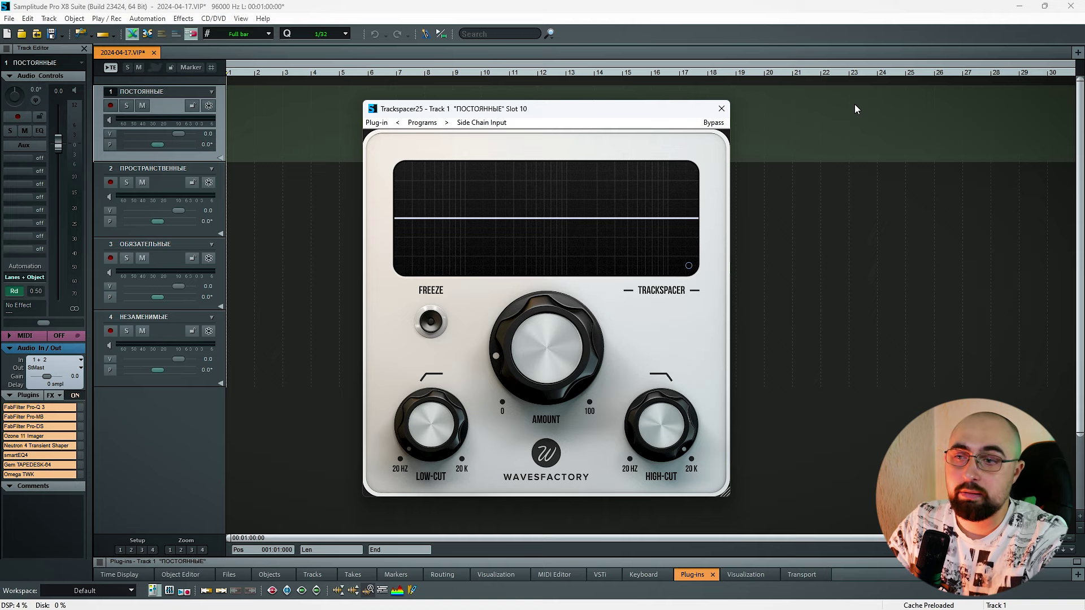
# In Trackspacer's Advanced Panel, lower the release and attack and switch the processing mode to M/S
pyautogui.click(688, 266)
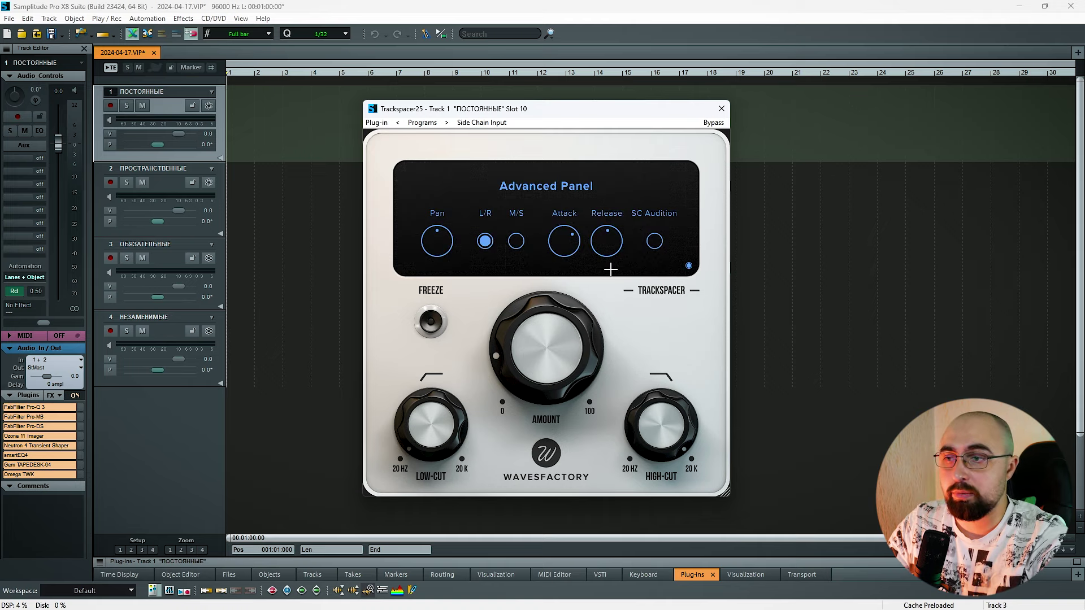
pyautogui.moveTo(602, 246)
pyautogui.moveTo(602, 246); pyautogui.dragTo(619, 304)
pyautogui.moveTo(556, 257); pyautogui.dragTo(558, 274)
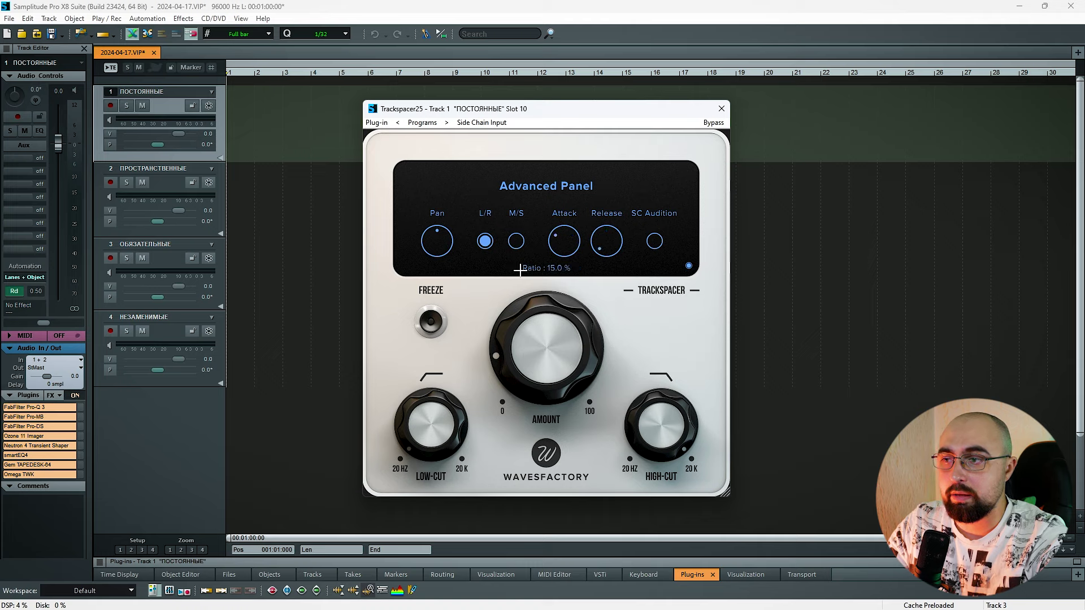
pyautogui.click(515, 241)
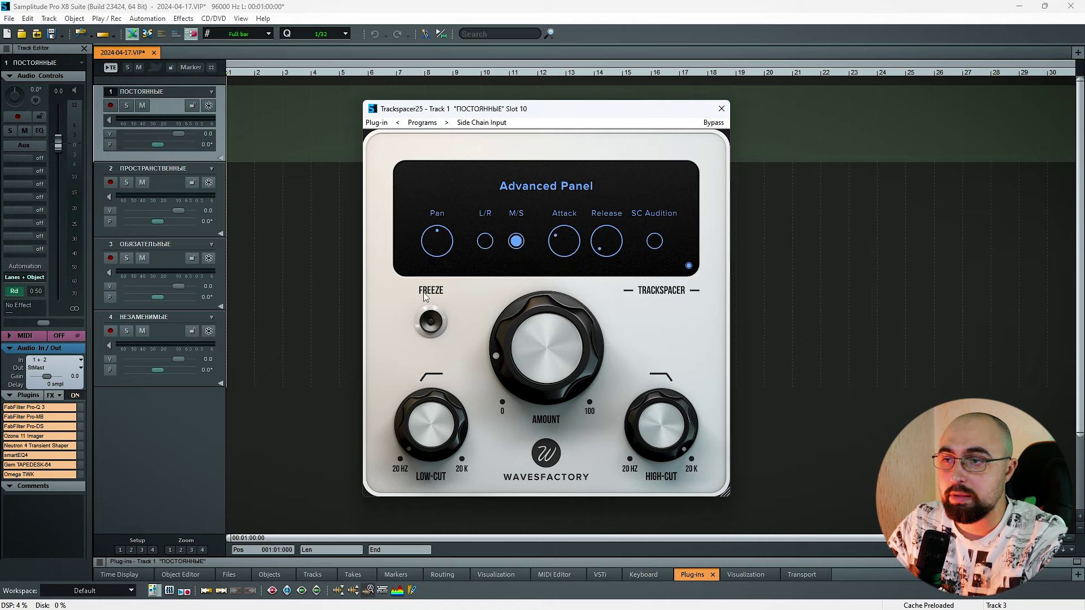
pyautogui.click(688, 265)
# Lower Trackspacer's high-cut frequency and raise its low-cut to 5.11 kHz
pyautogui.moveTo(660, 430); pyautogui.dragTo(655, 461)
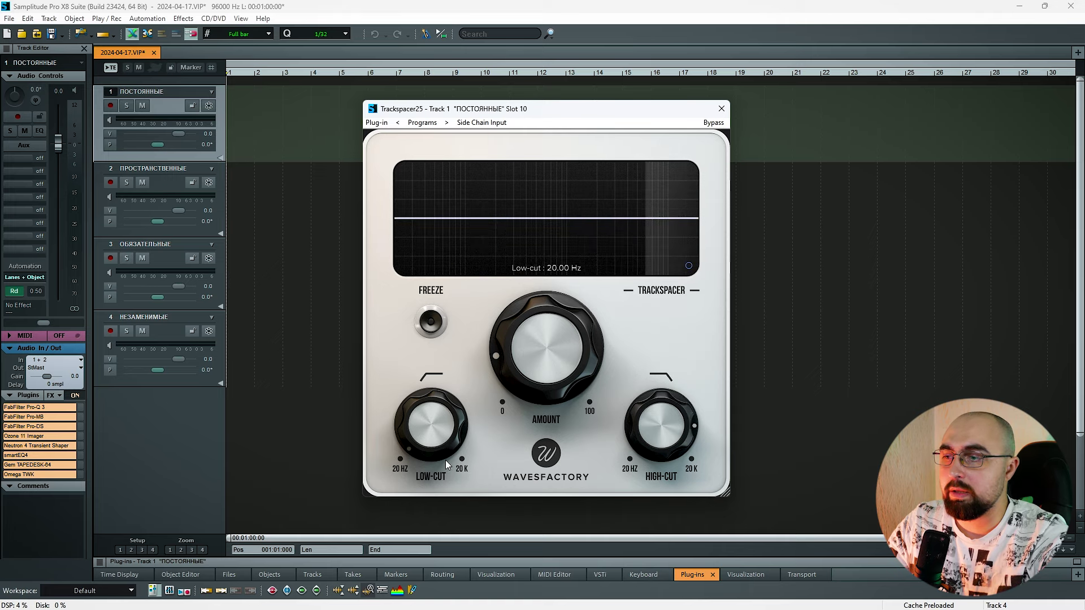
pyautogui.moveTo(445, 460)
pyautogui.mouseDown()
pyautogui.moveTo(494, 293)
pyautogui.moveTo(532, 235)
pyautogui.mouseUp()
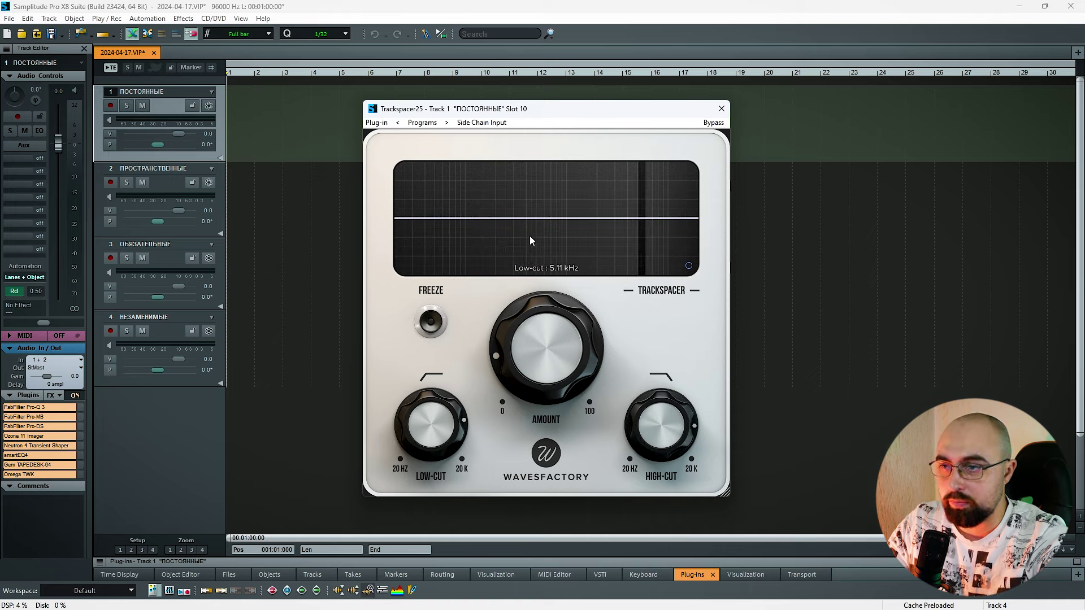
pyautogui.moveTo(666, 408); pyautogui.dragTo(660, 413)
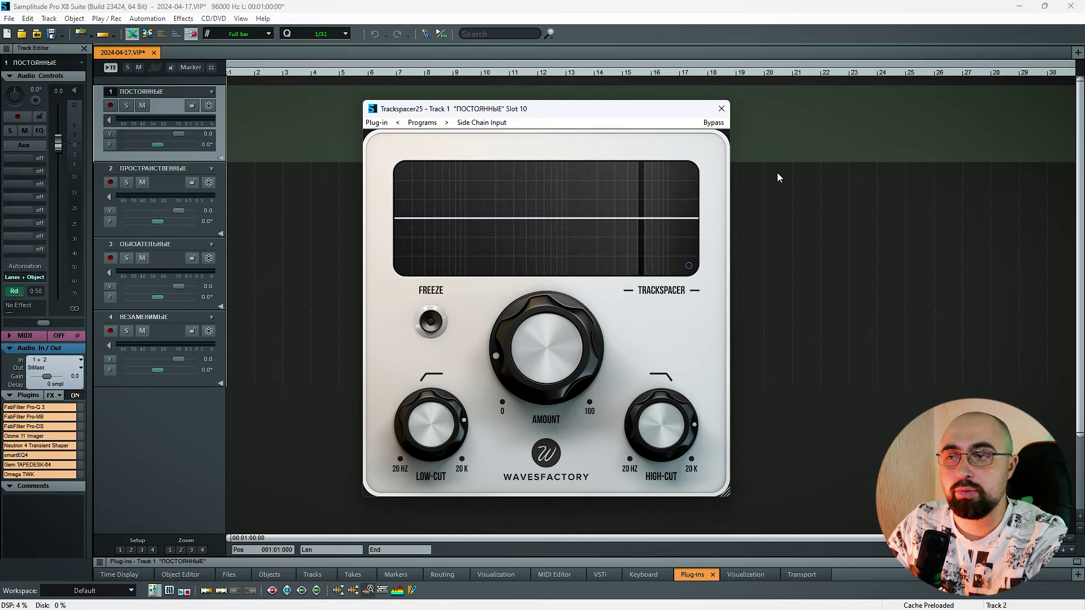
# Turn up Trackspacer's Amount and close the plug-in
pyautogui.moveTo(554, 385); pyautogui.dragTo(567, 355)
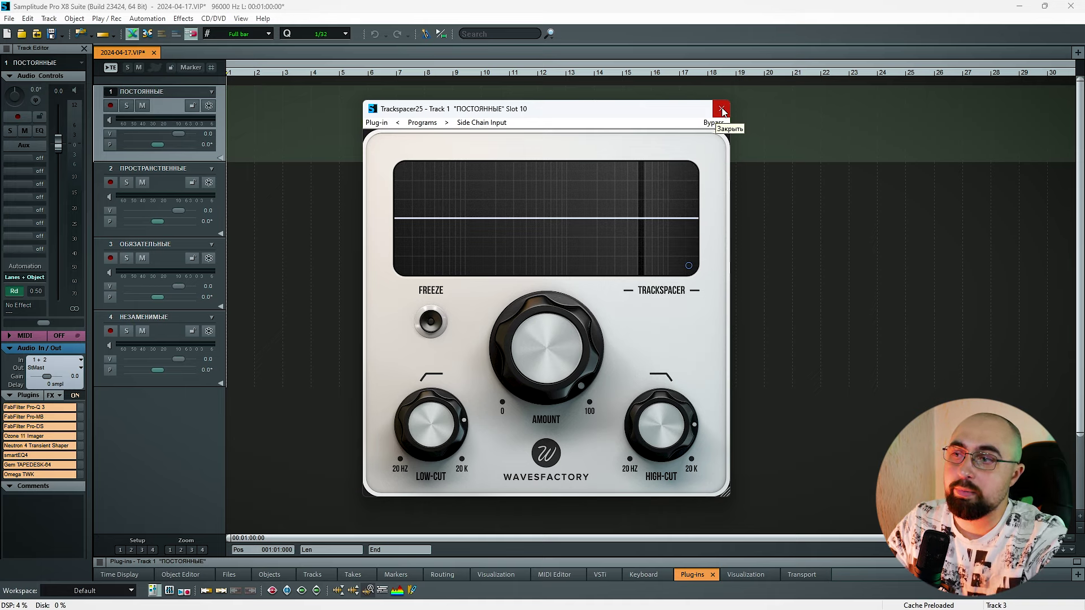
pyautogui.moveTo(536, 109); pyautogui.dragTo(548, 114)
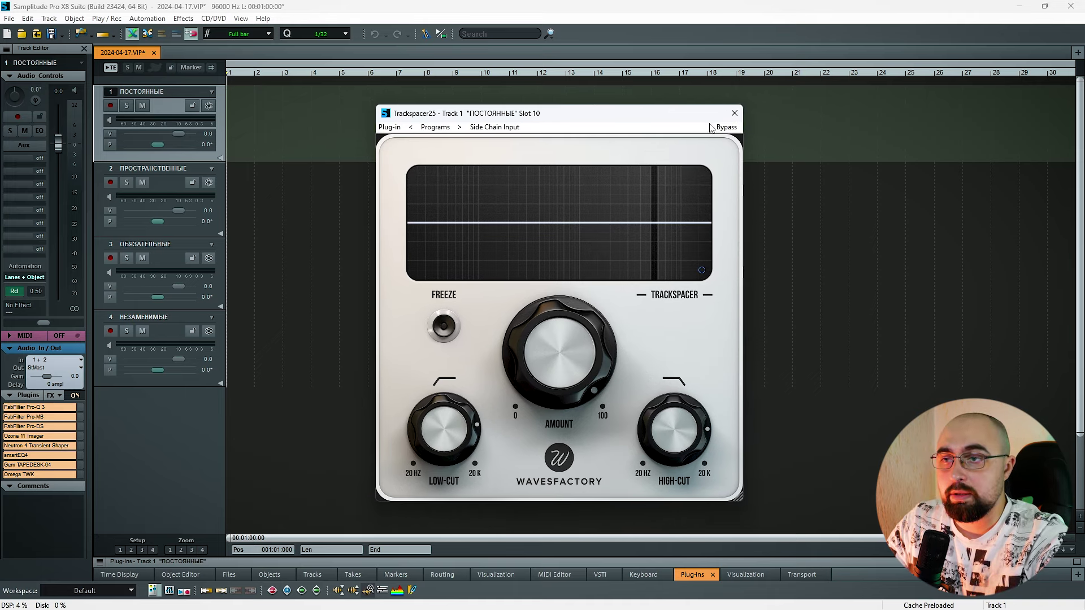
pyautogui.click(734, 115)
# Open ValhallaVintageVerb on track 2 "ПРОСТРАНСТВЕННЫЕ" and browse its preset categories, including Halls, without choosing one
pyautogui.click(331, 190)
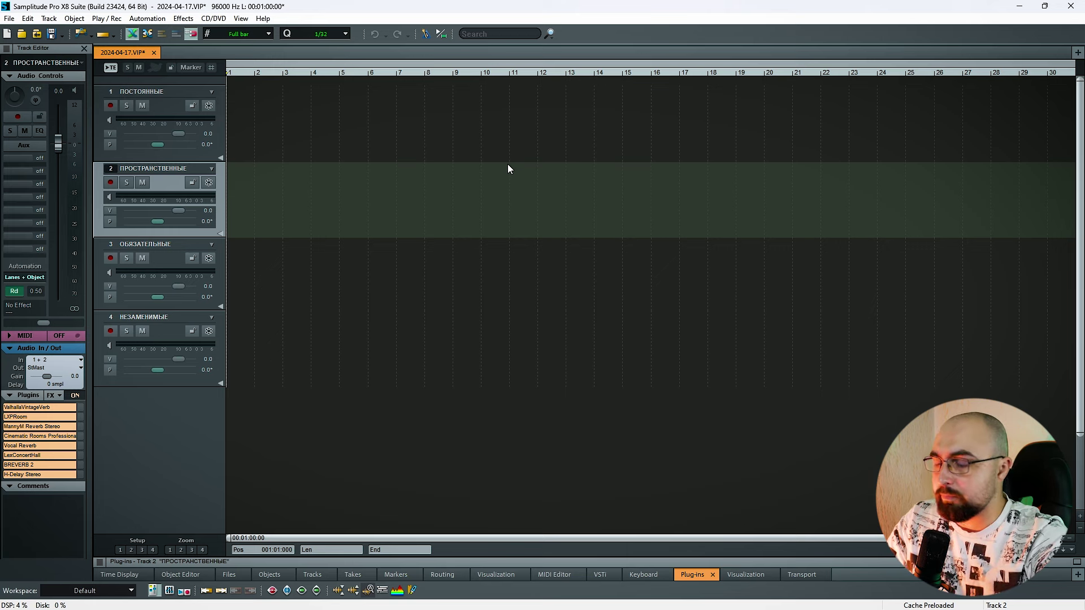
pyautogui.doubleClick(48, 412)
pyautogui.moveTo(441, 133); pyautogui.dragTo(557, 126)
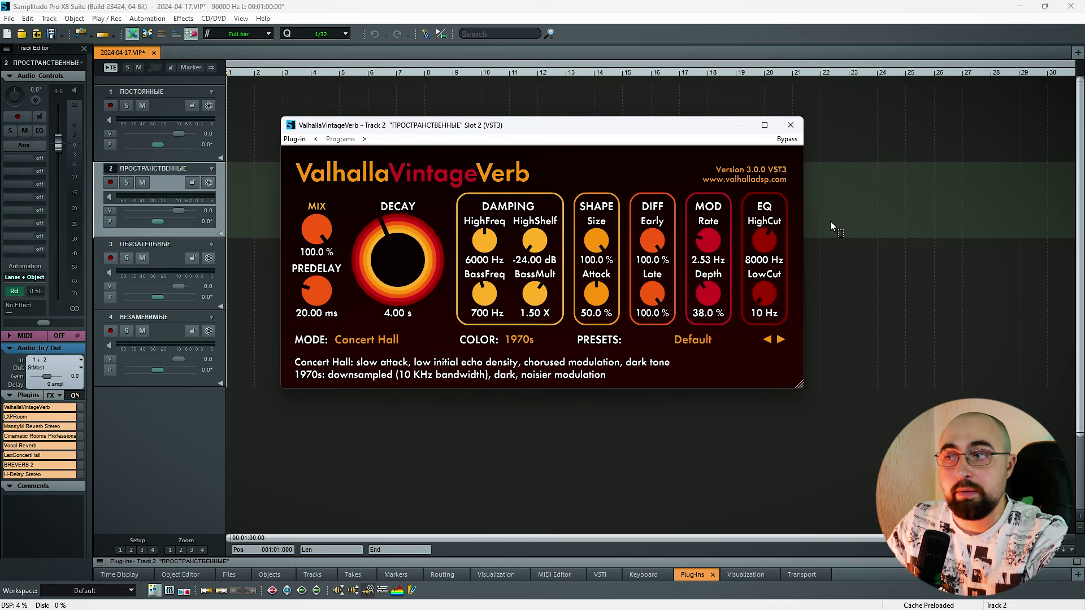
pyautogui.click(692, 344)
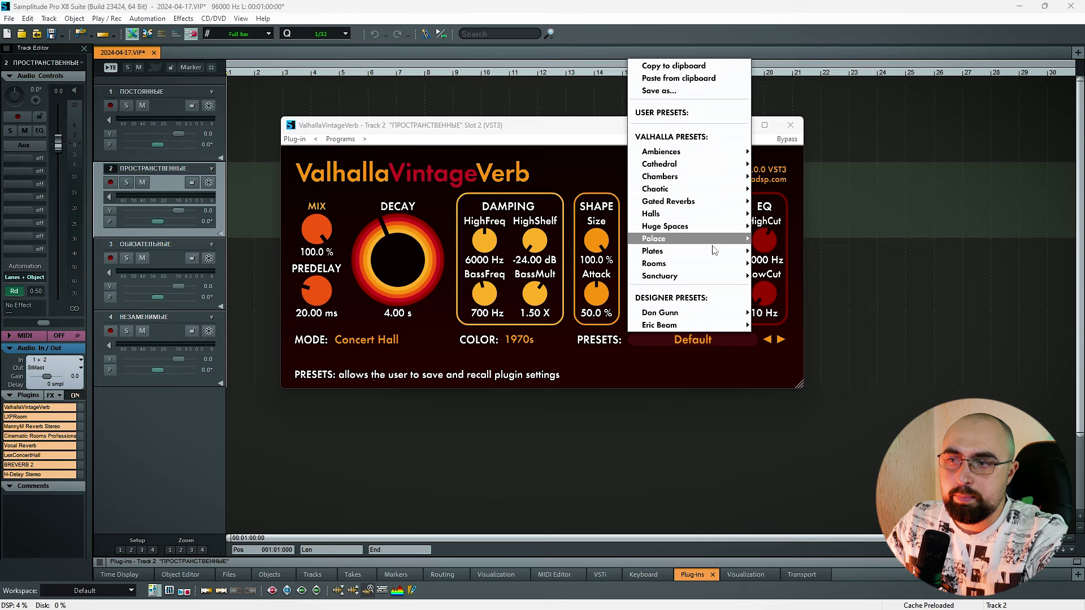
pyautogui.moveTo(713, 263)
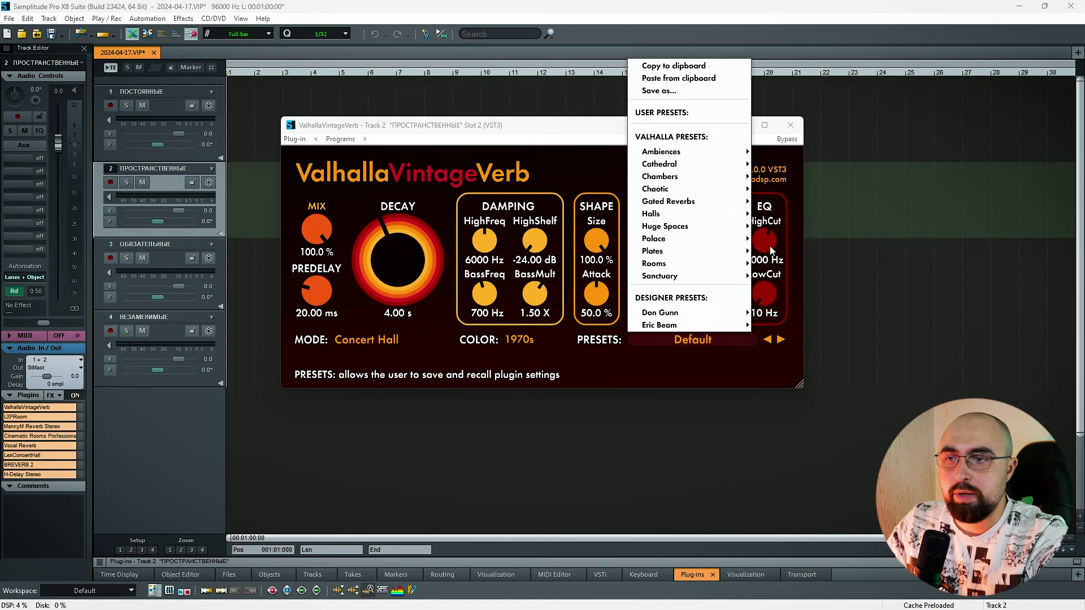
pyautogui.moveTo(716, 220)
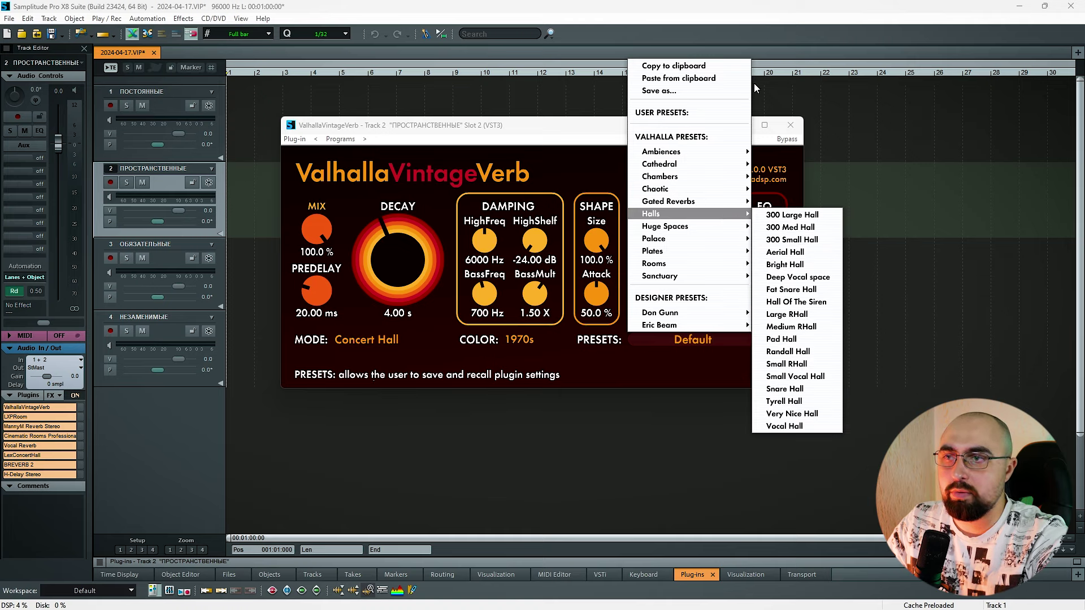
pyautogui.click(868, 168)
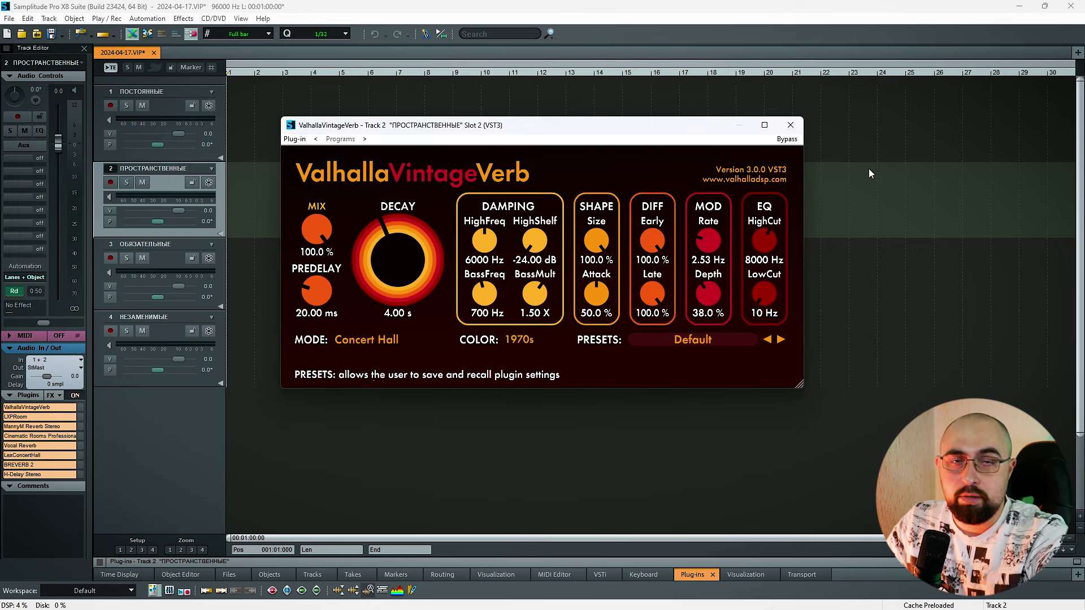
# Open LXPRoom from track 2 for viewing, look through its Small Spaces presets, and close it
pyautogui.click(25, 417)
pyautogui.moveTo(483, 187); pyautogui.dragTo(544, 135)
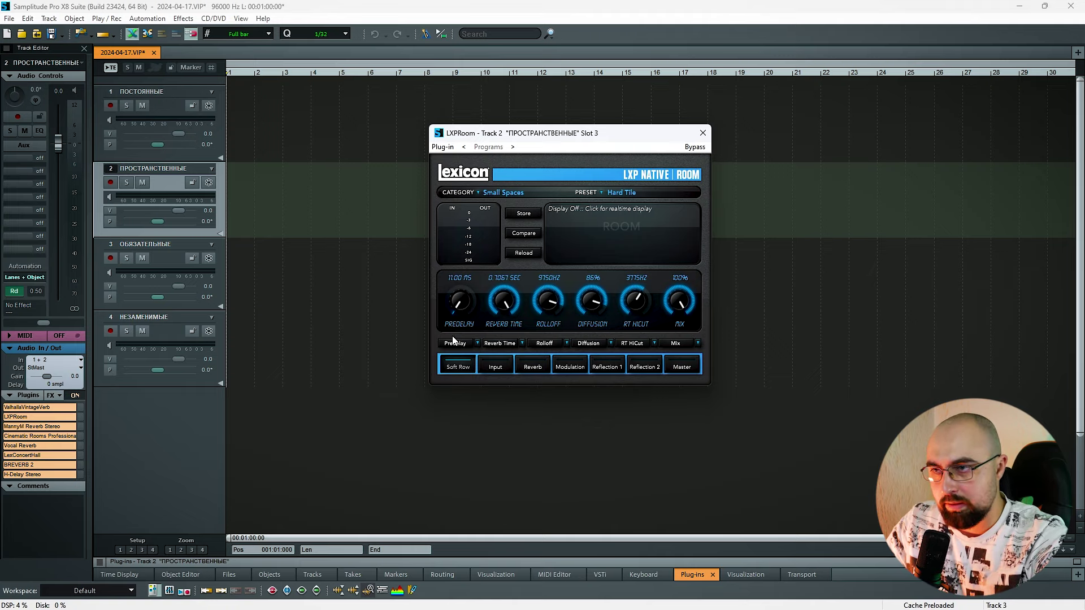
pyautogui.moveTo(572, 139); pyautogui.dragTo(558, 133)
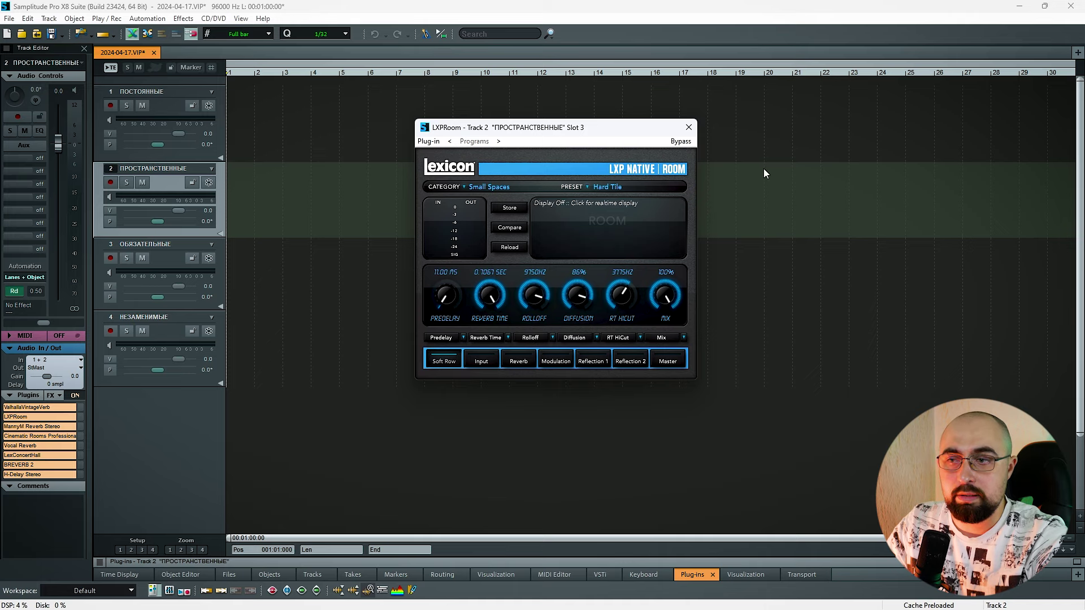
pyautogui.click(608, 187)
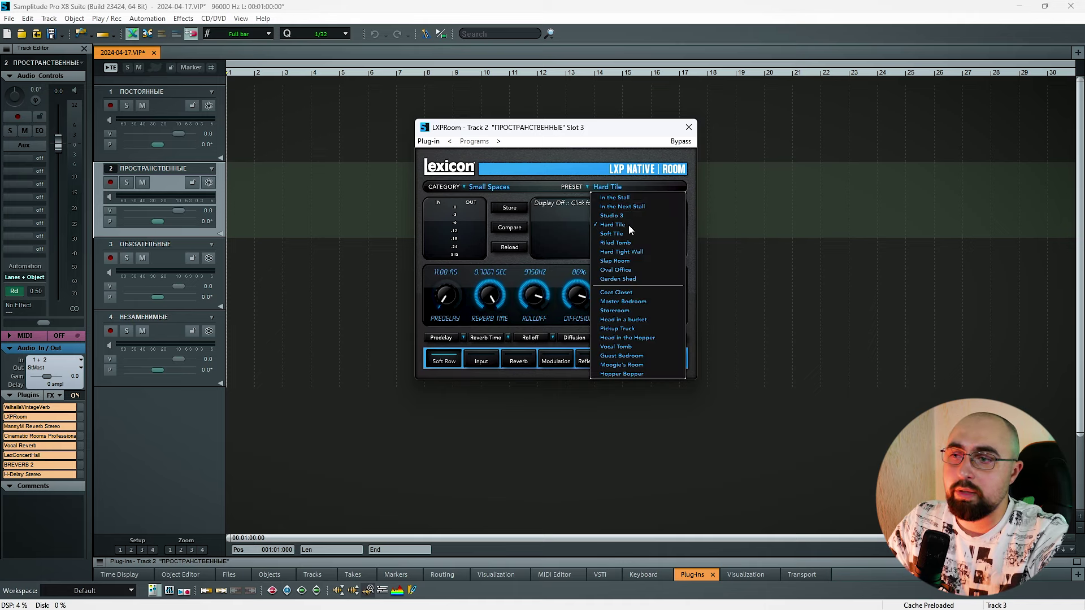
pyautogui.click(689, 127)
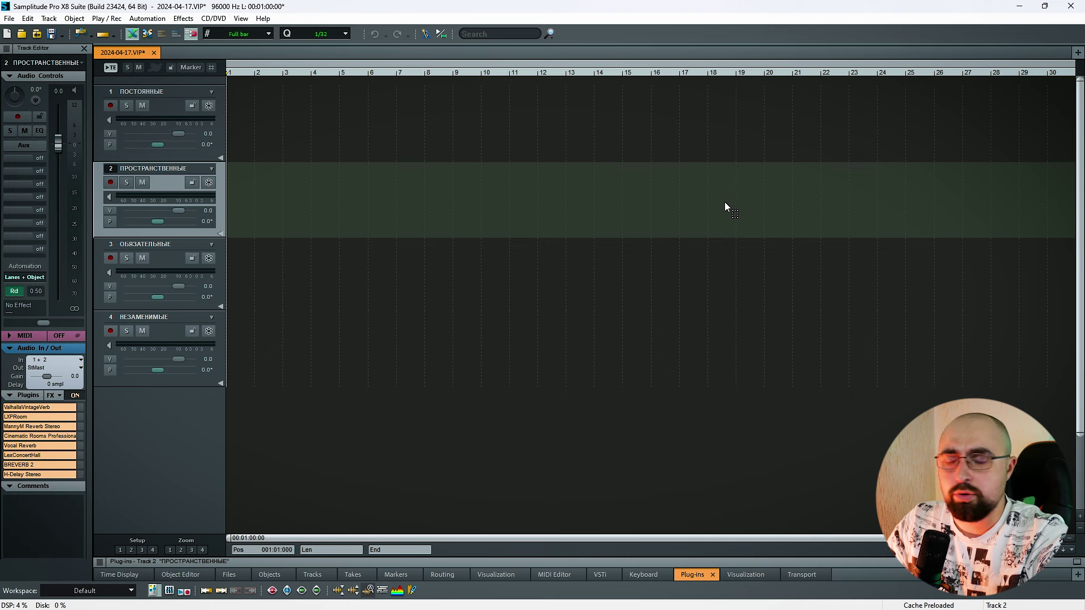
# View MannyM Reverb Stereo, open Cinematic Rooms Professional to browse its Halls presets, and close it
pyautogui.click(28, 426)
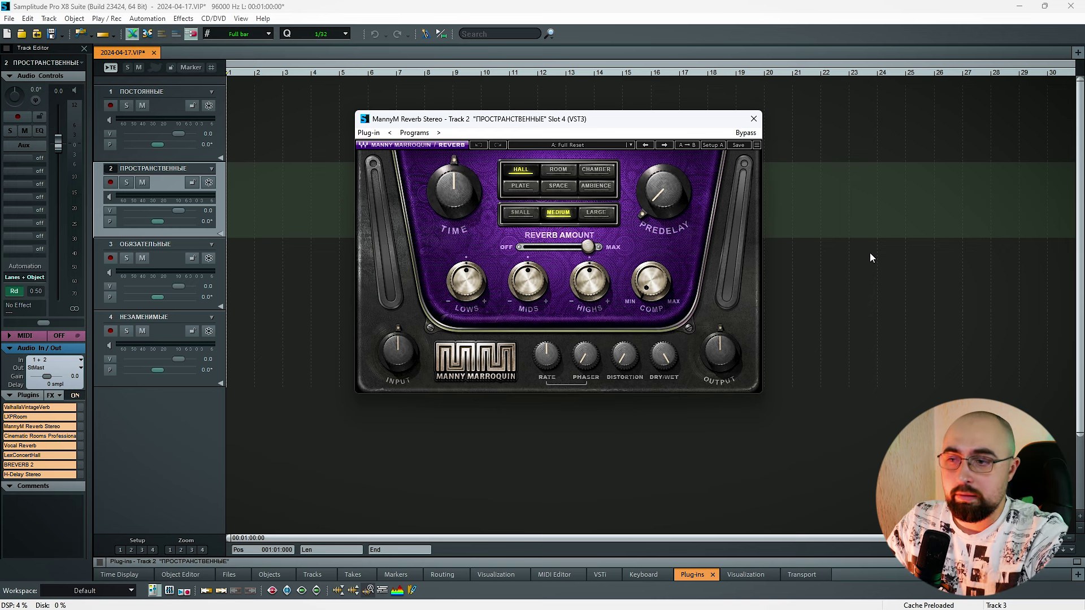
pyautogui.click(40, 436)
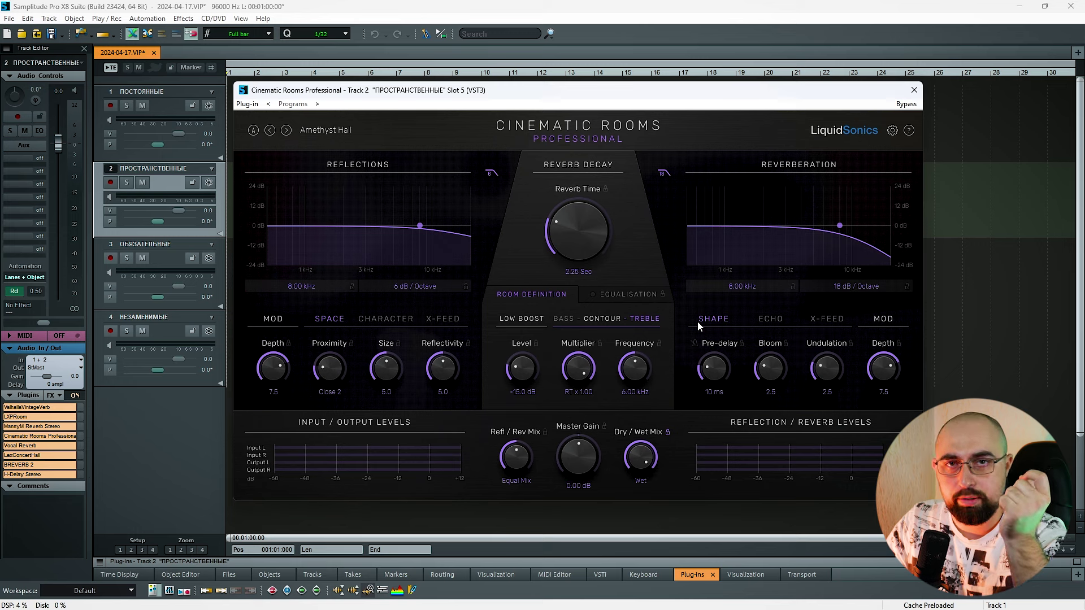
pyautogui.click(334, 134)
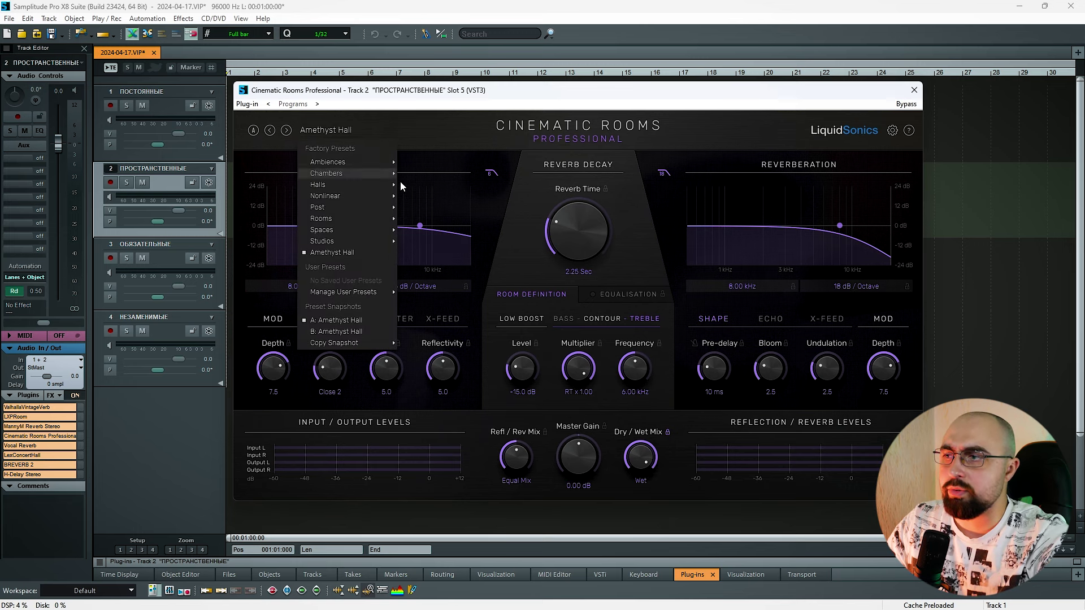
pyautogui.moveTo(364, 192)
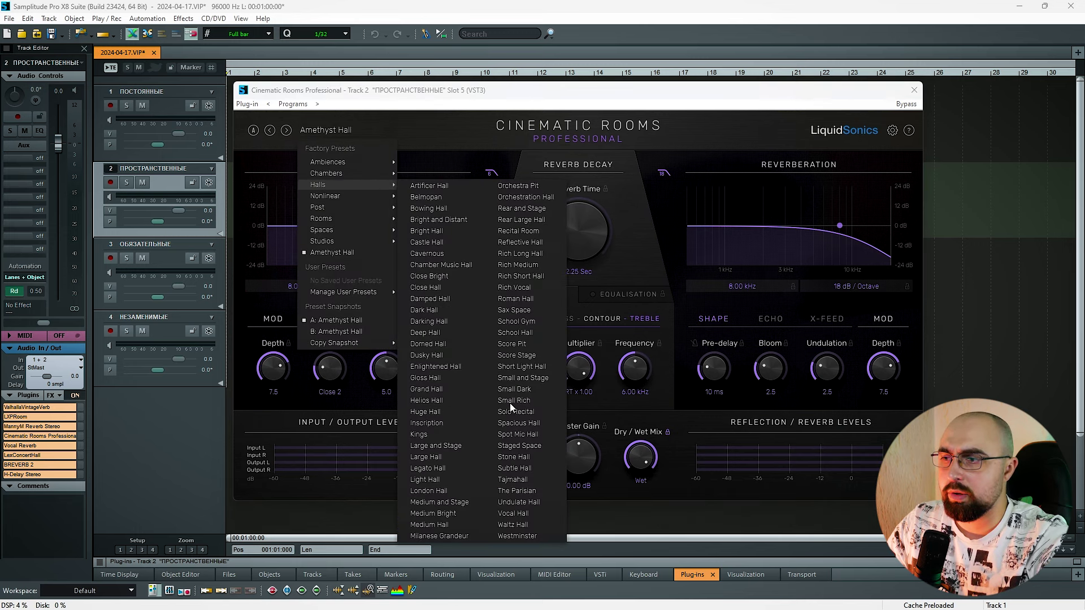
pyautogui.click(914, 90)
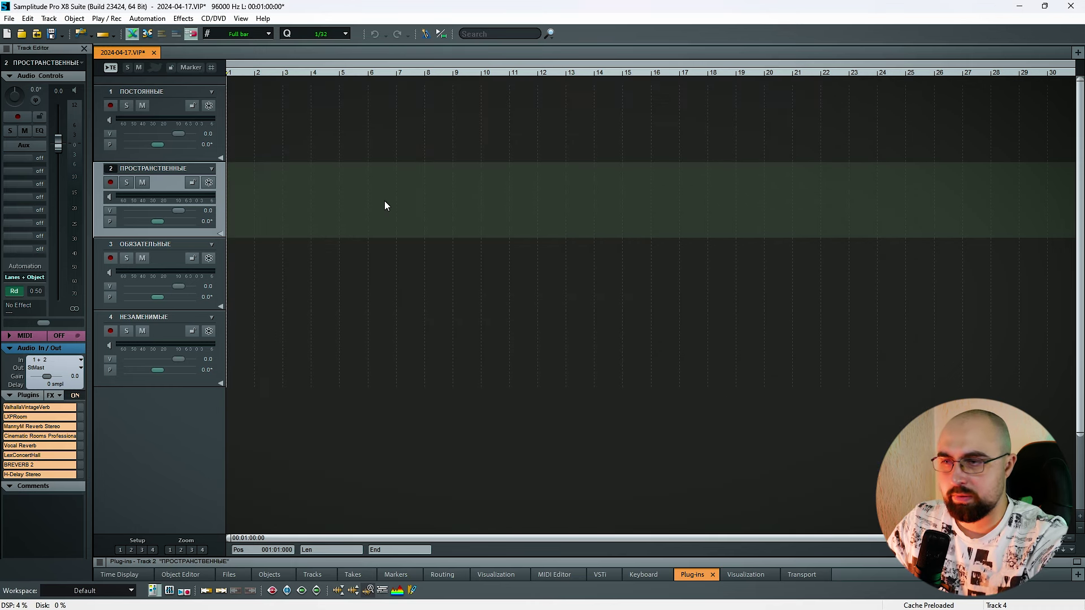
# In LexConcertHall, choose the Large Halls category with the Concert Hall preset, and close the plug-in
pyautogui.moveTo(491, 211); pyautogui.dragTo(535, 127)
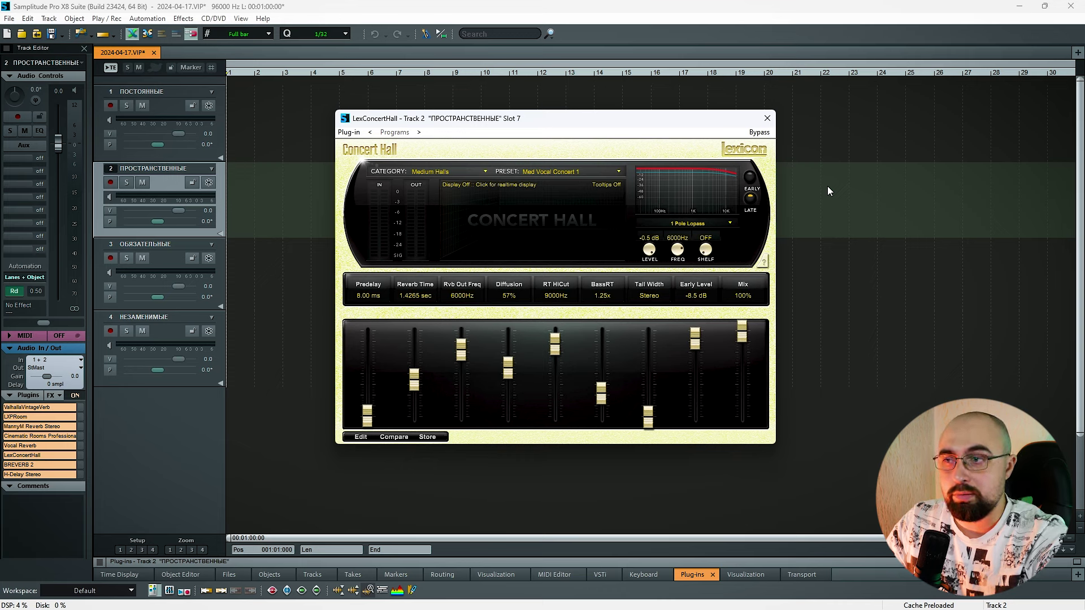
pyautogui.click(452, 173)
pyautogui.click(430, 196)
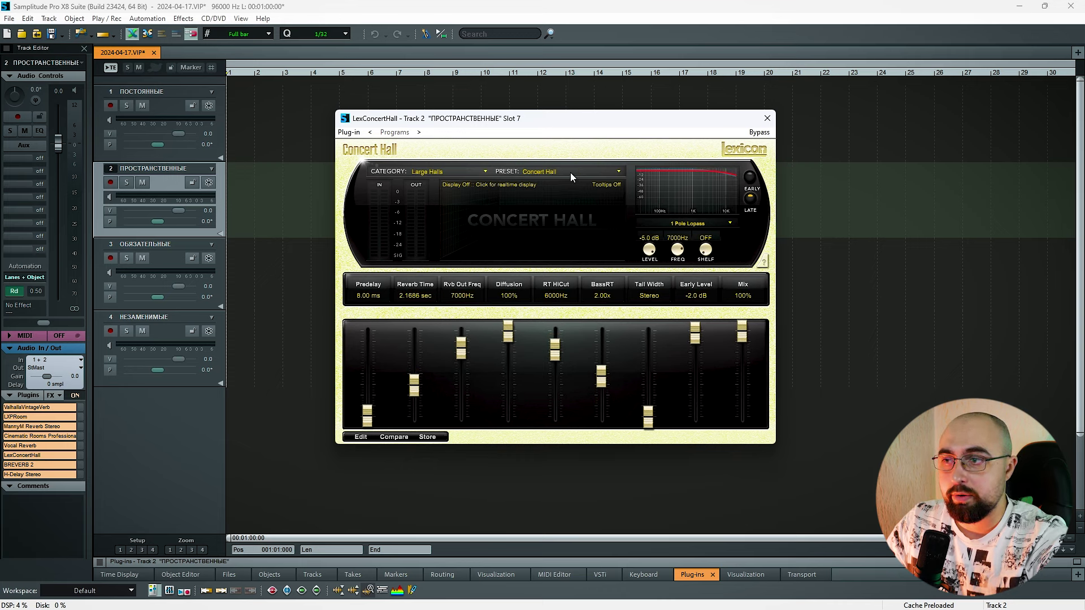
pyautogui.click(553, 173)
pyautogui.click(560, 182)
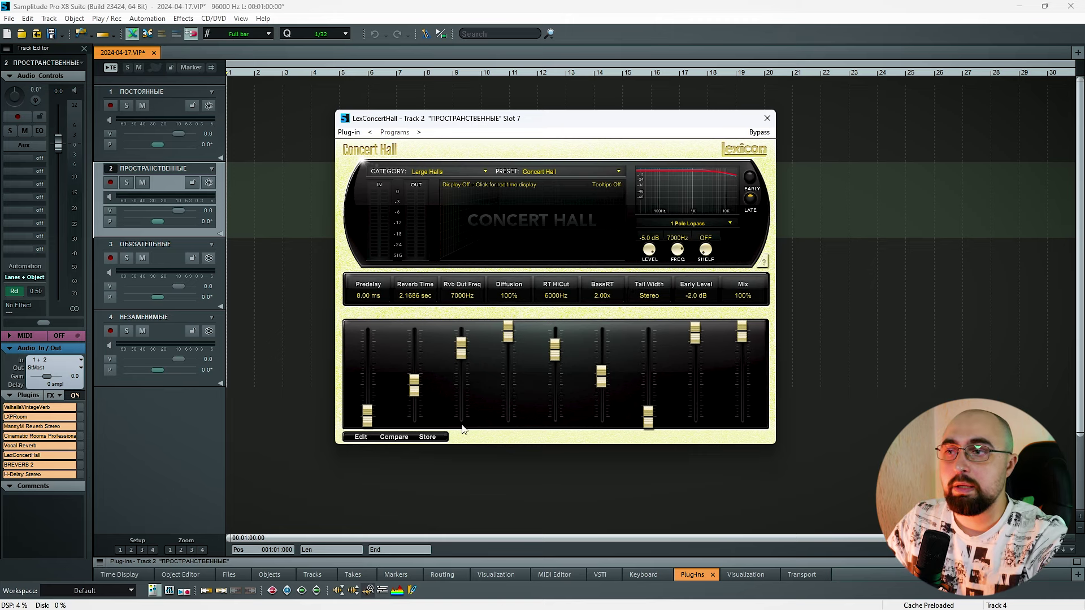
pyautogui.click(766, 118)
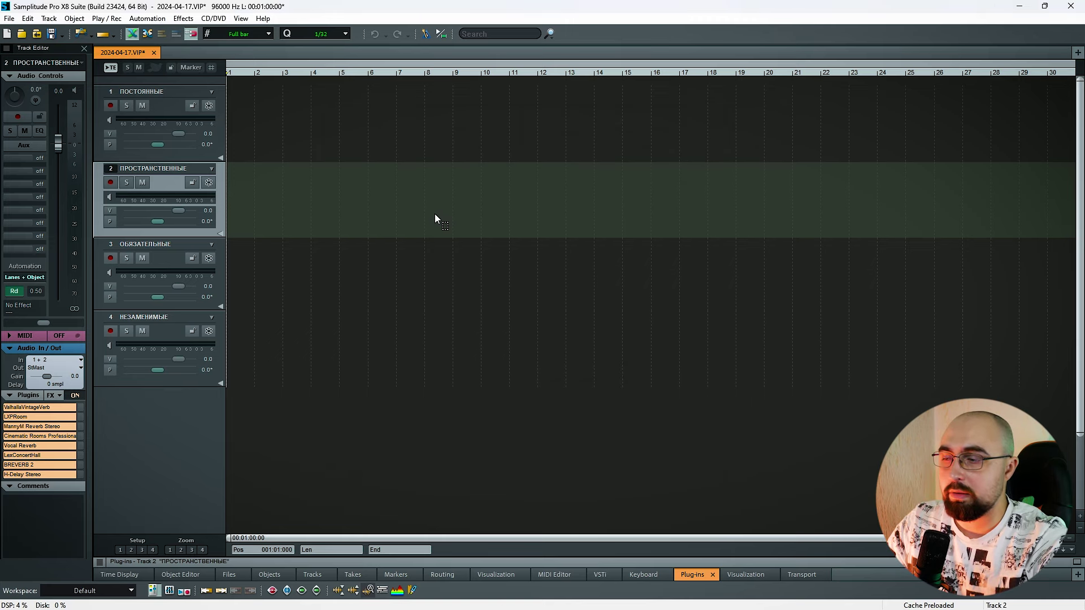
# Open BREVERB 2 from track 2, look through the presets of its Classic Hall bank, and close it
pyautogui.doubleClick(40, 464)
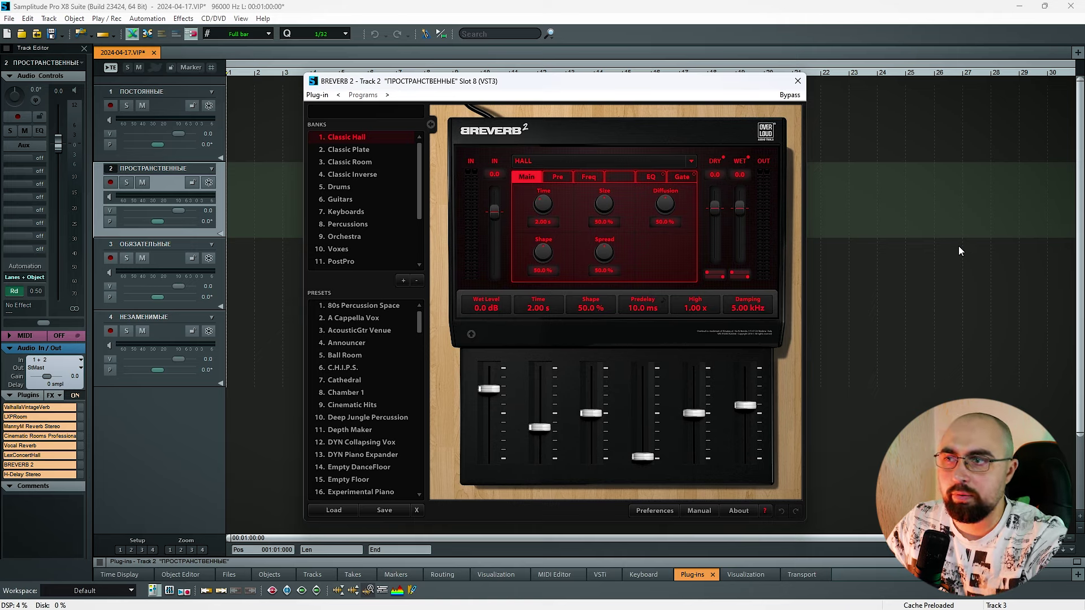
pyautogui.scroll(-5, 351, 373)
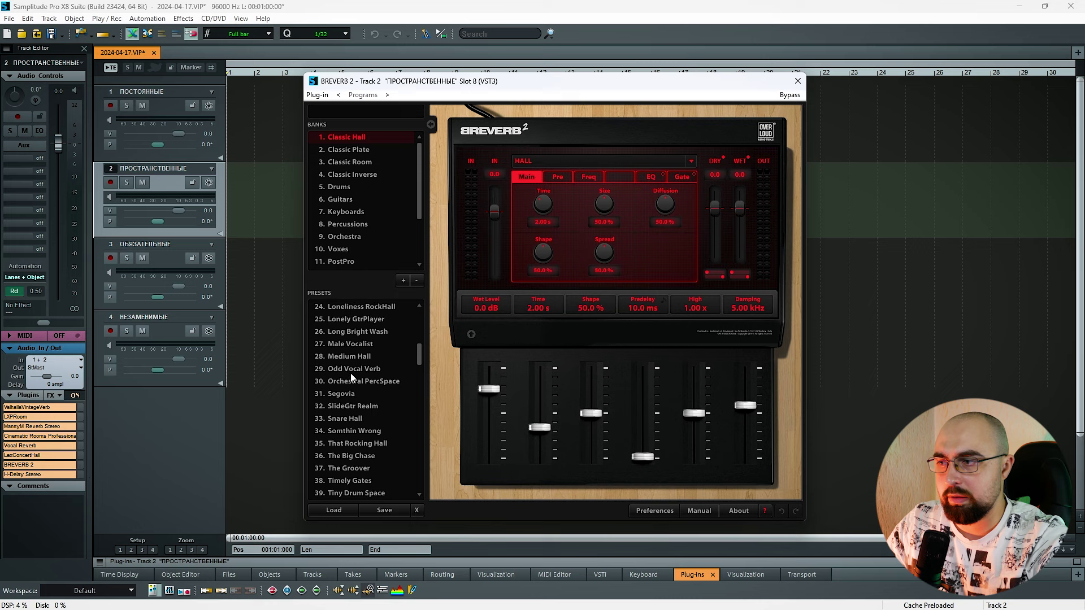
pyautogui.scroll(5, 341, 365)
pyautogui.scroll(-1, 348, 368)
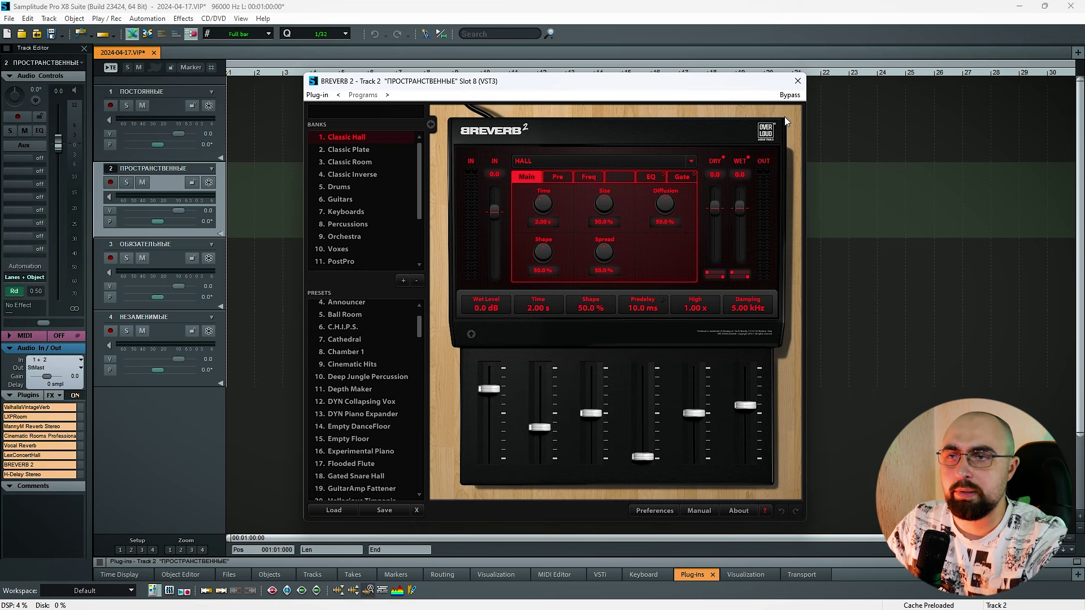
pyautogui.click(798, 81)
# Show H-Delay Stereo in the middle of the arrangement area for viewing, and close it
pyautogui.moveTo(623, 189); pyautogui.dragTo(571, 173)
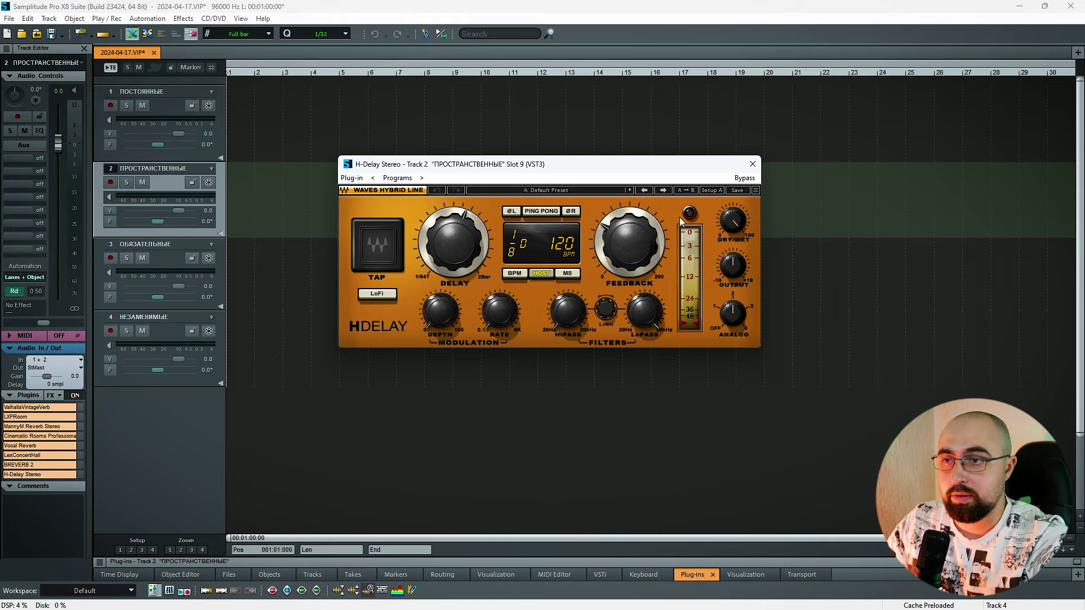
pyautogui.moveTo(626, 169); pyautogui.dragTo(637, 173)
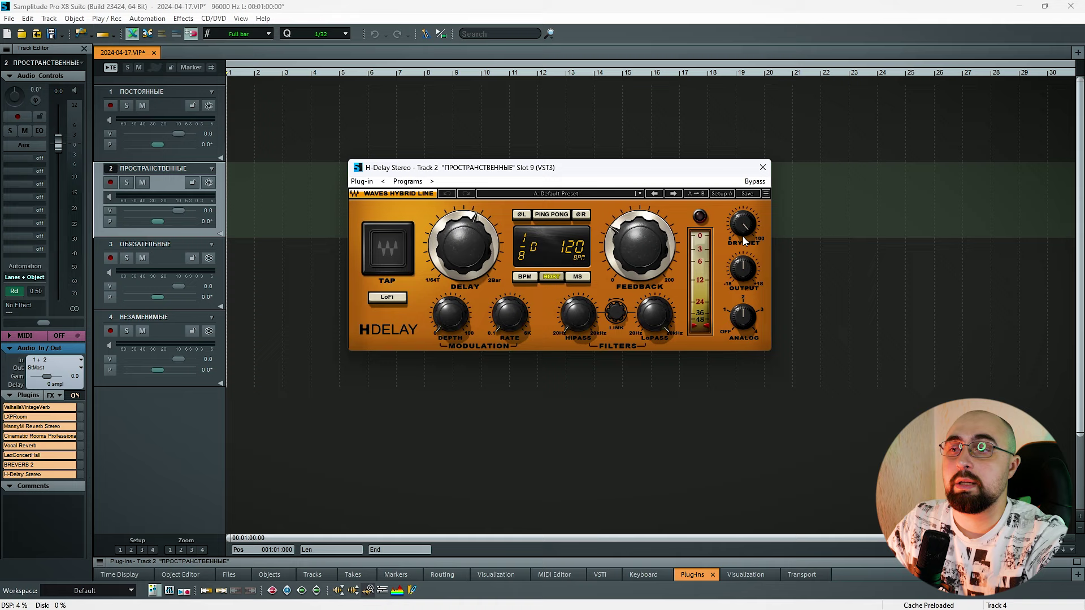
pyautogui.click(762, 167)
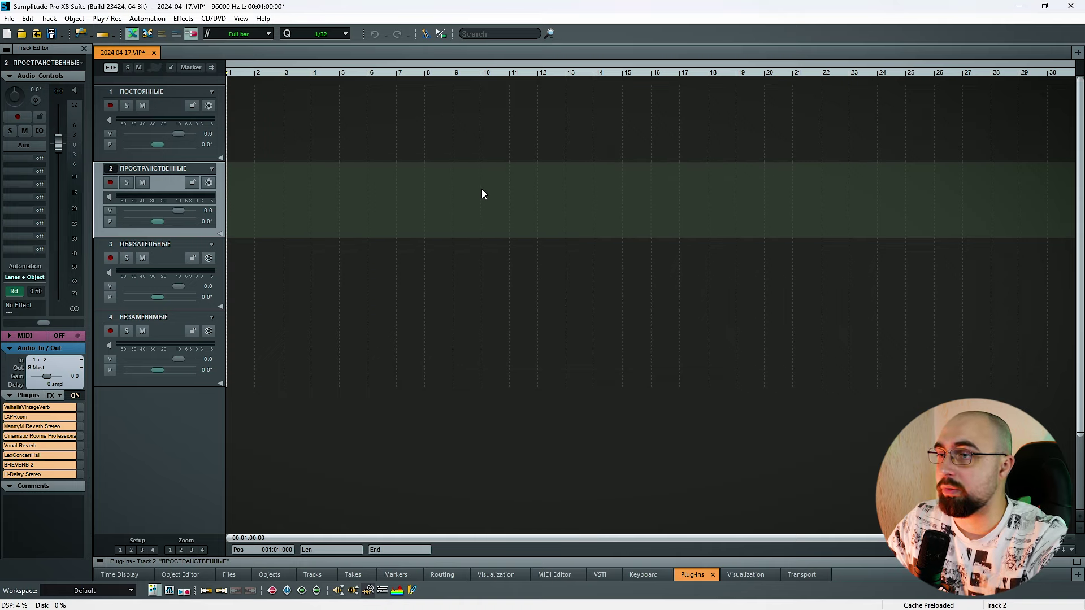
# Select track 3 "ОБЯЗАТЕЛЬНЫЕ", view Virtual Mix Rack with its Virtual Channel and Virtual Mixbuss modules, and close it
pyautogui.click(410, 248)
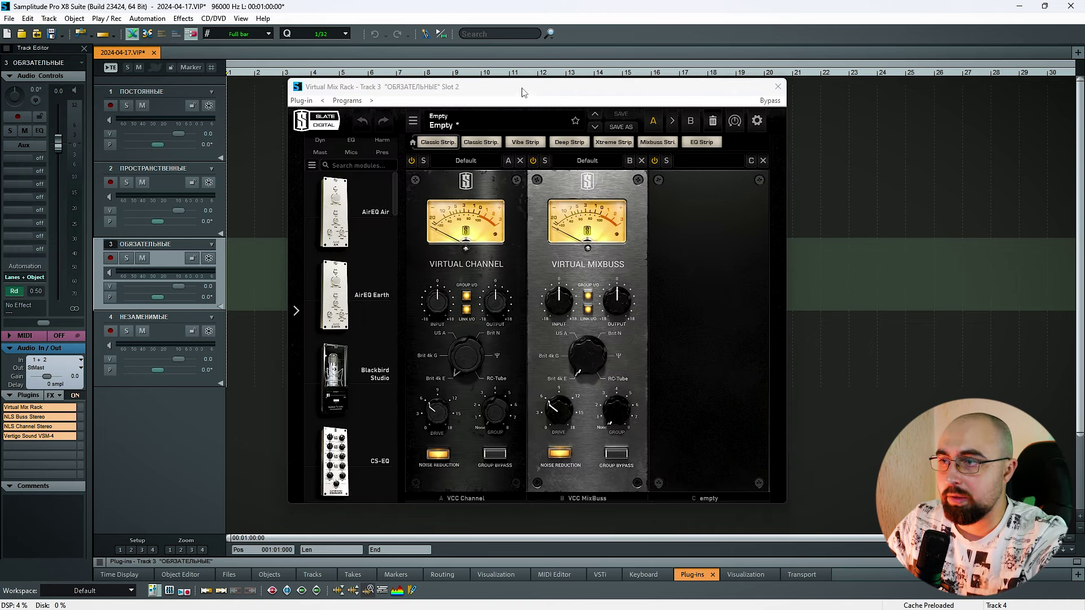
pyautogui.moveTo(535, 84); pyautogui.dragTo(553, 92)
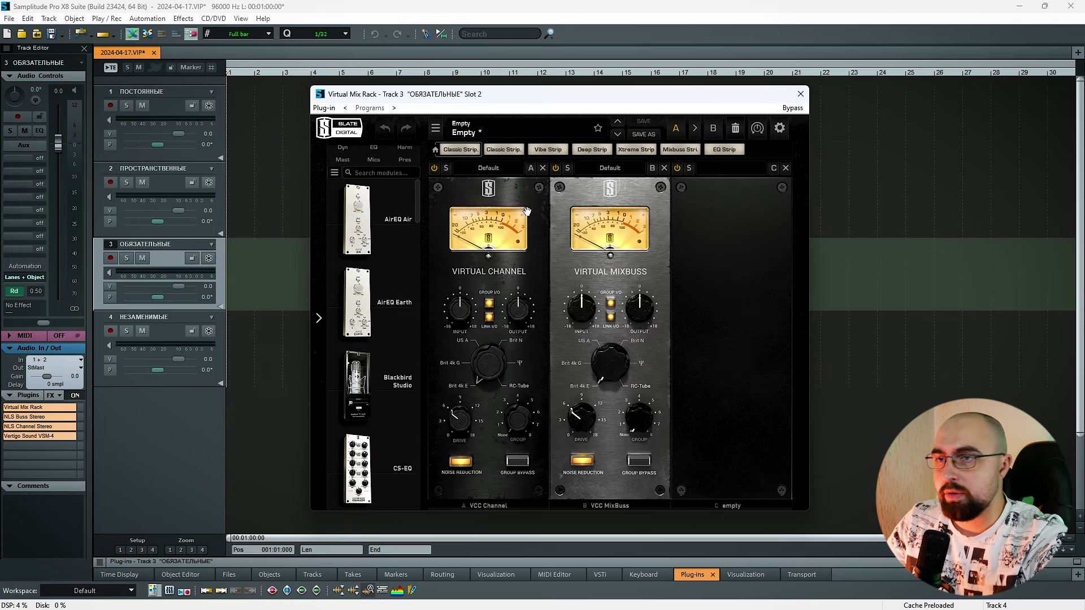
pyautogui.click(800, 94)
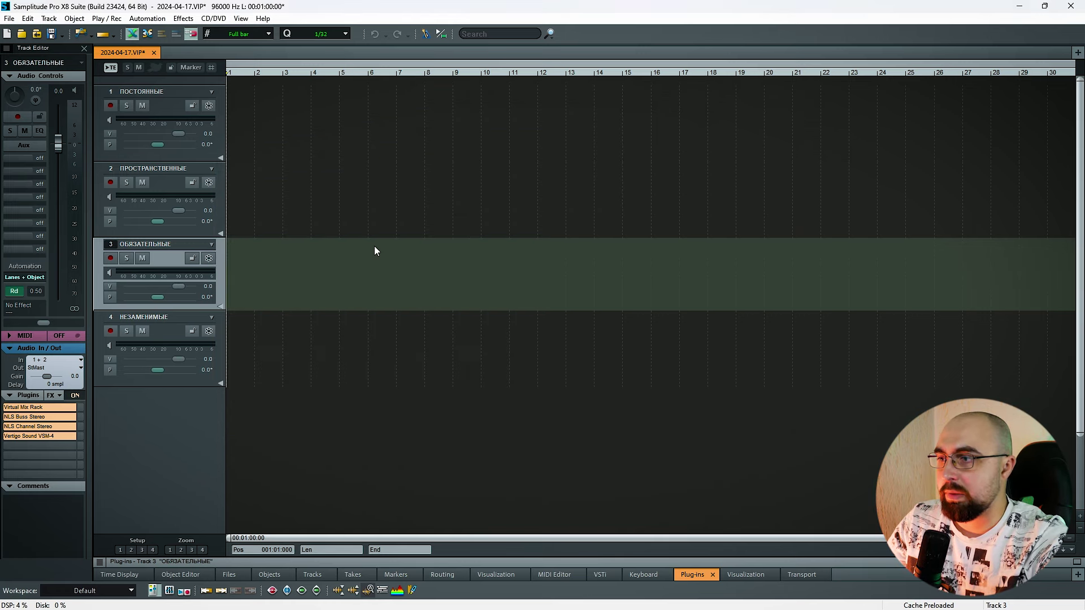
# Open NLS Buss Stereo and NLS Channel Stereo side by side for viewing, and close both windows
pyautogui.click(43, 418)
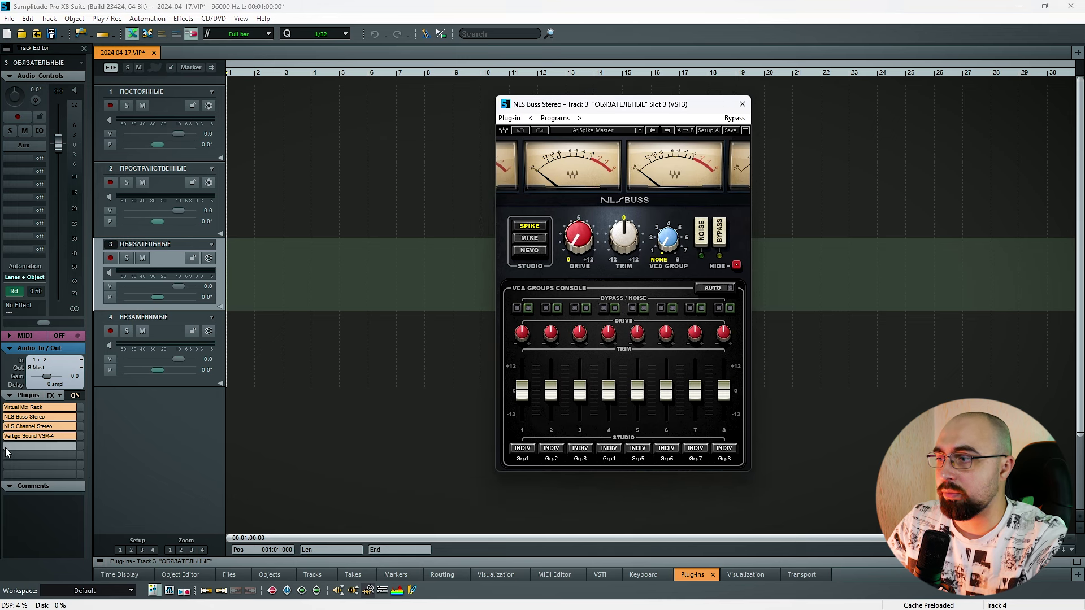
pyautogui.click(23, 427)
pyautogui.moveTo(497, 232); pyautogui.dragTo(390, 105)
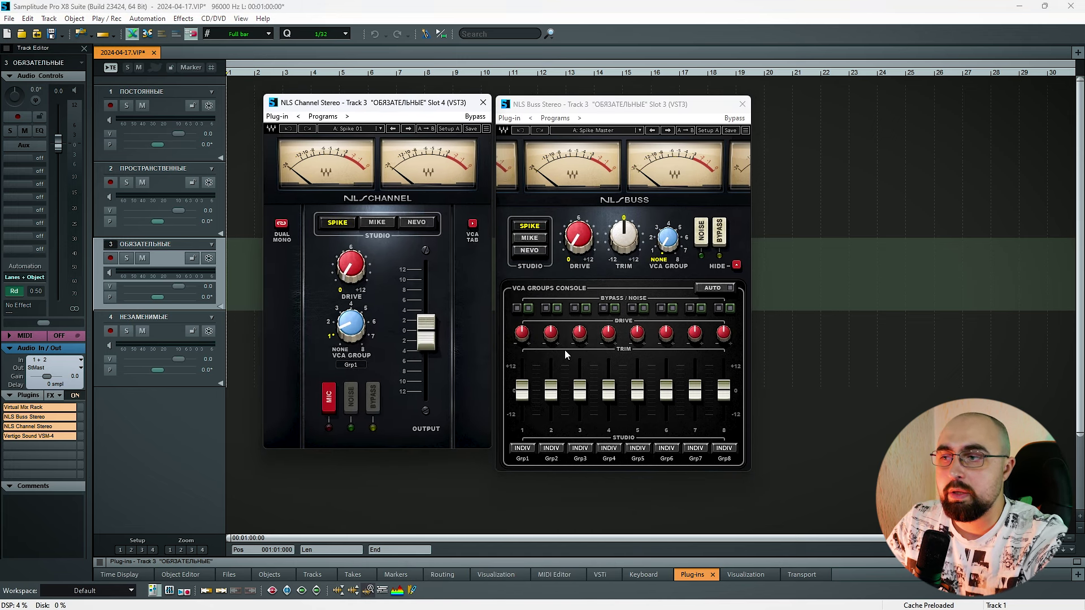
pyautogui.click(742, 104)
pyautogui.click(482, 102)
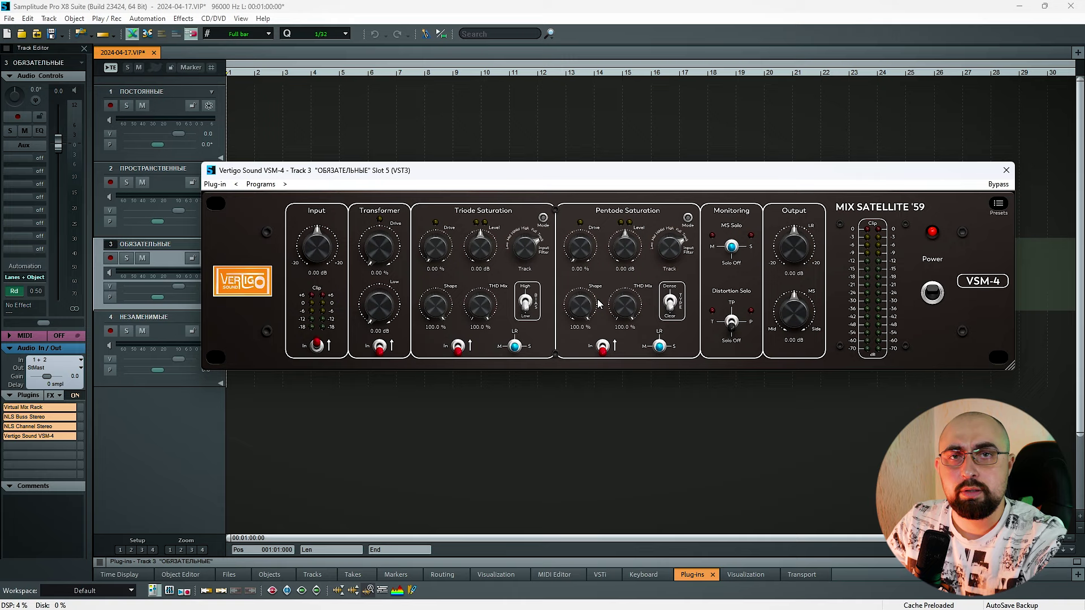
# Close Vertigo Sound VSM-4, view Virtual Mix Rack once more, and close it as well
pyautogui.press('Escape')
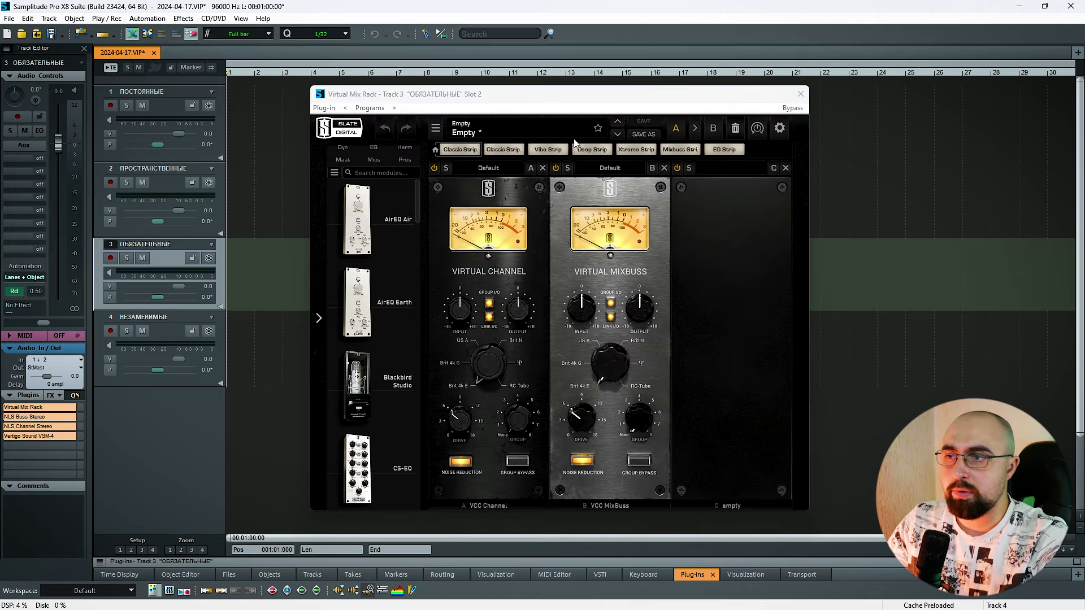
pyautogui.click(800, 94)
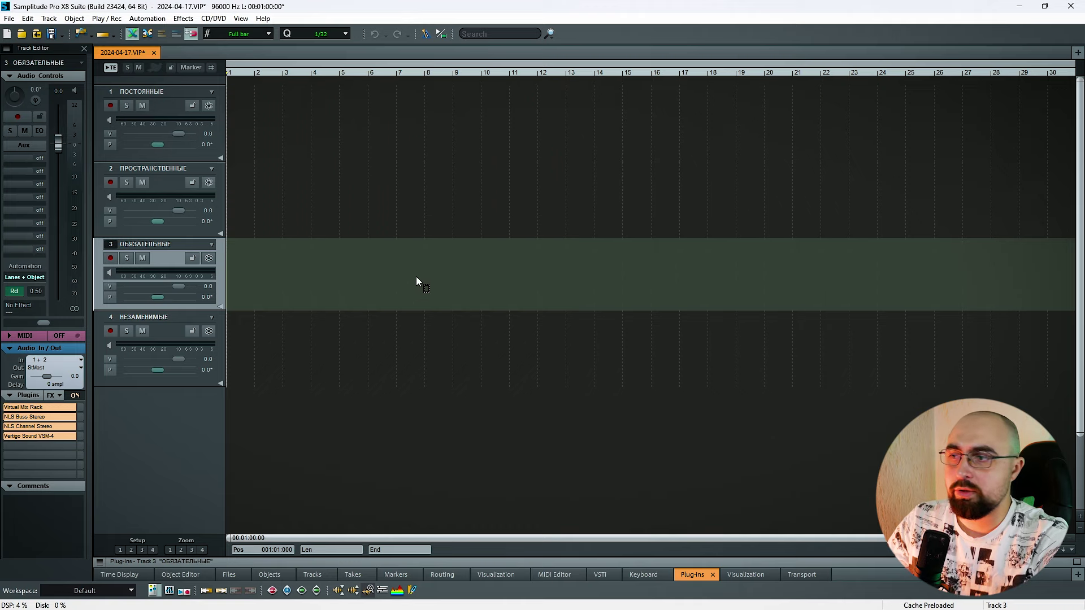
# Select track 4 "НЕЗАМЕНИМЫЕ", view its RBass Stereo plug-in, and close it
pyautogui.click(443, 327)
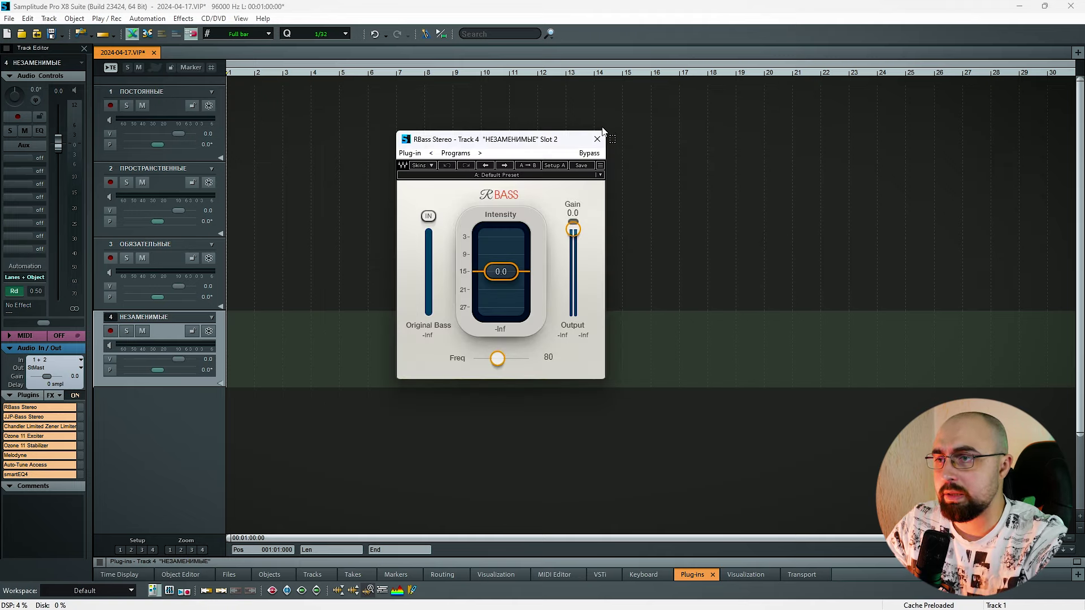
pyautogui.click(609, 136)
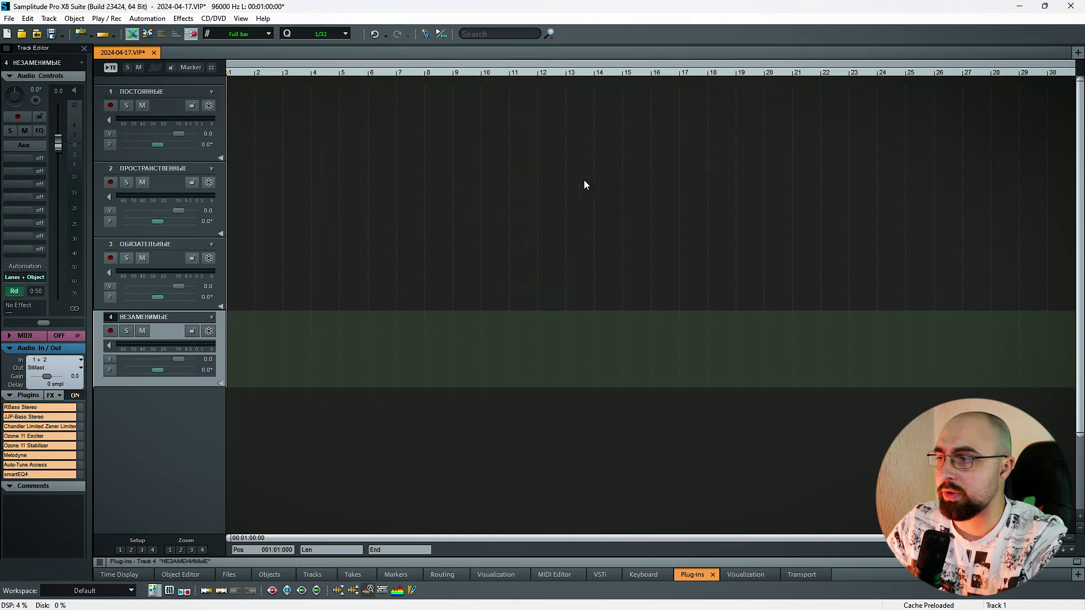
# View JJP-Bass Stereo on track 4, then step forward through its programs
pyautogui.click(42, 417)
pyautogui.moveTo(624, 264); pyautogui.dragTo(495, 156)
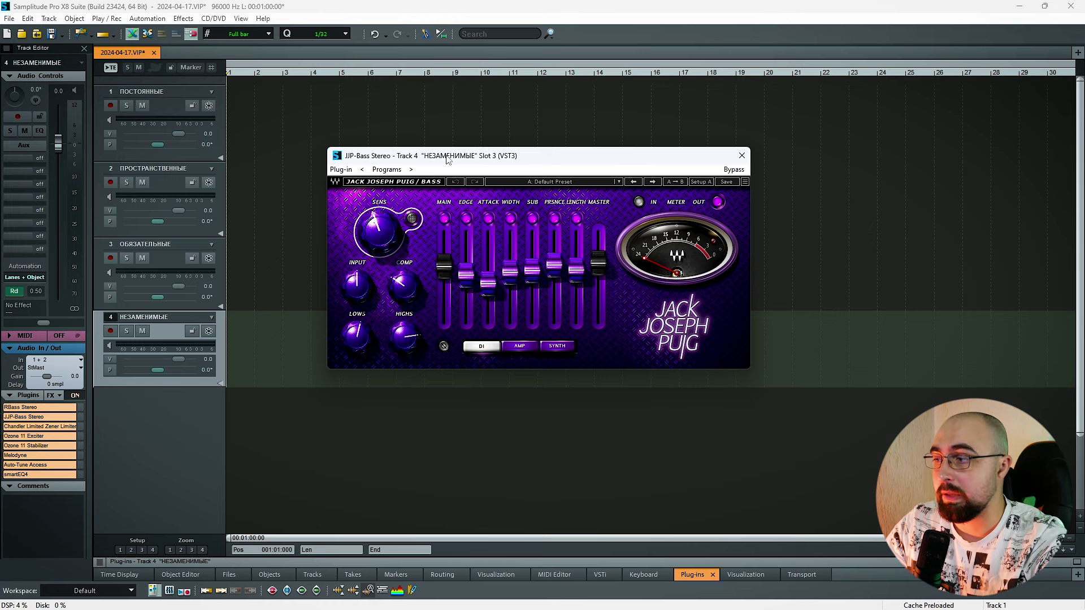
pyautogui.click(410, 169)
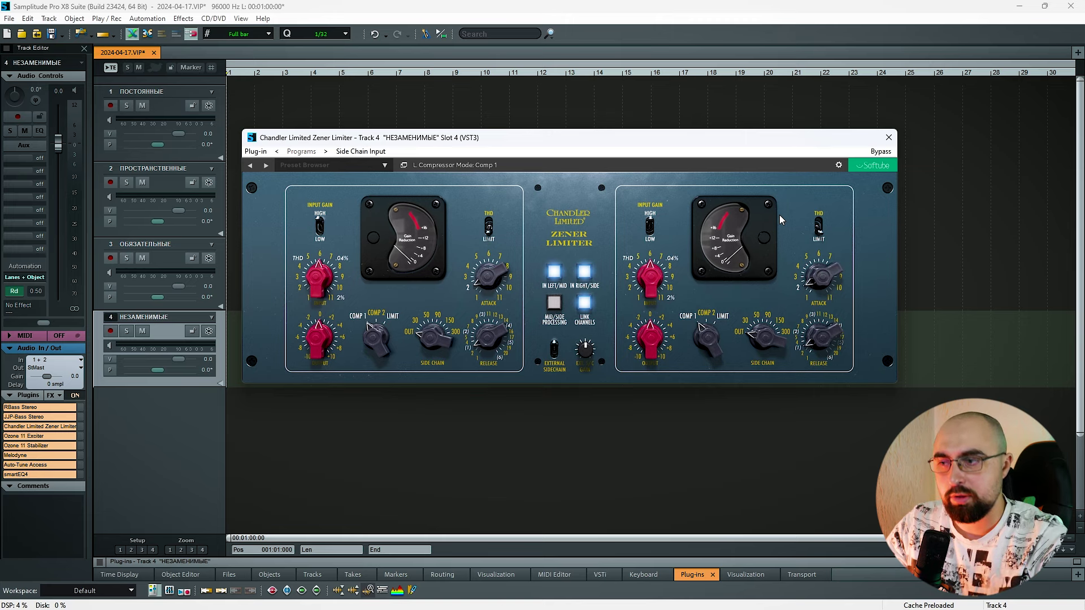
# Open Ozone 11 Exciter and Ozone 11 Stabilizer and arrange their windows for viewing, bringing the Stabilizer to the front
pyautogui.click(39, 436)
pyautogui.click(29, 446)
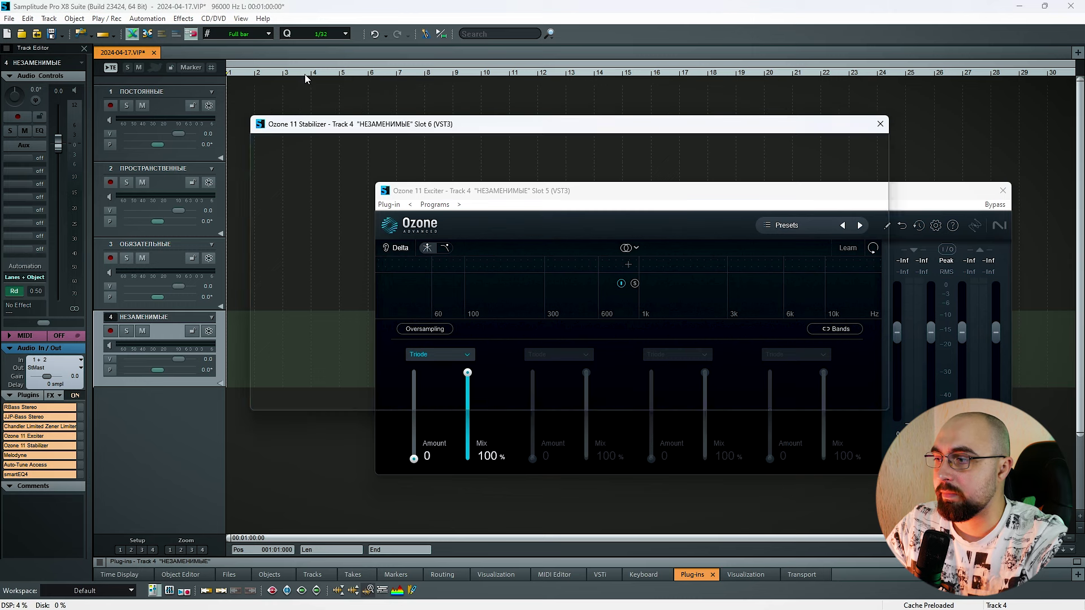
pyautogui.moveTo(529, 123); pyautogui.dragTo(405, 81)
pyautogui.moveTo(870, 191); pyautogui.dragTo(789, 167)
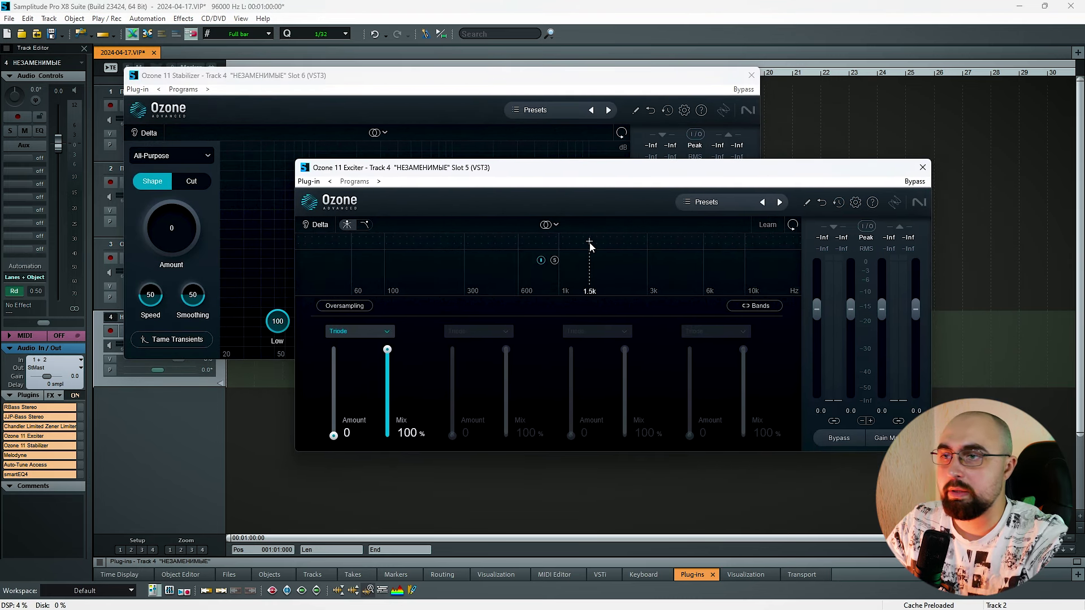
pyautogui.moveTo(425, 80); pyautogui.dragTo(435, 115)
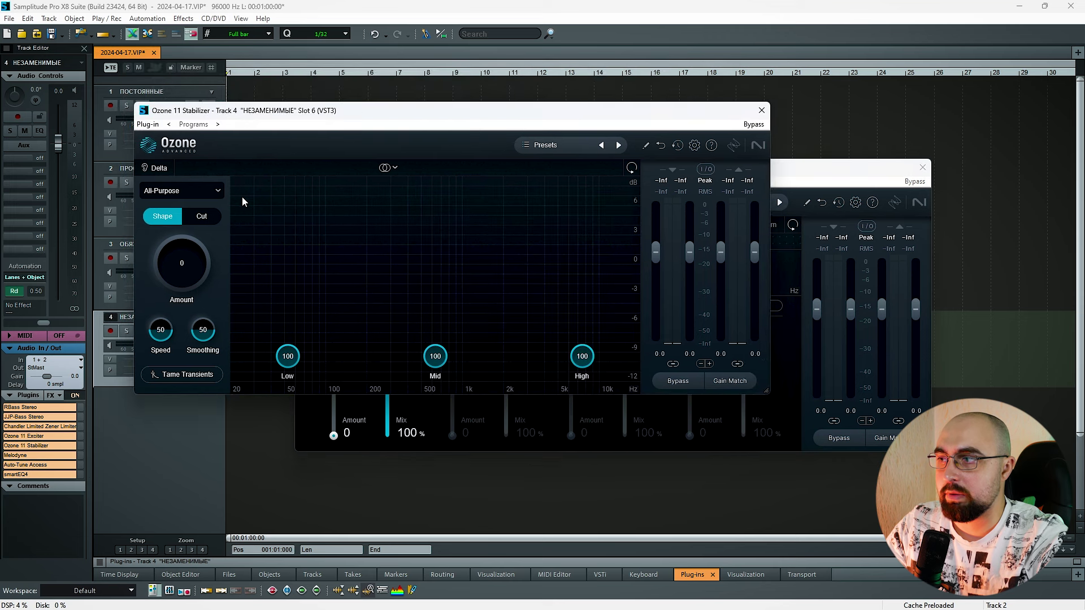
# Switch the Stabilizer to Cut mode, set its Amount to 100, and reduce the High and Low bands to 0
pyautogui.click(204, 216)
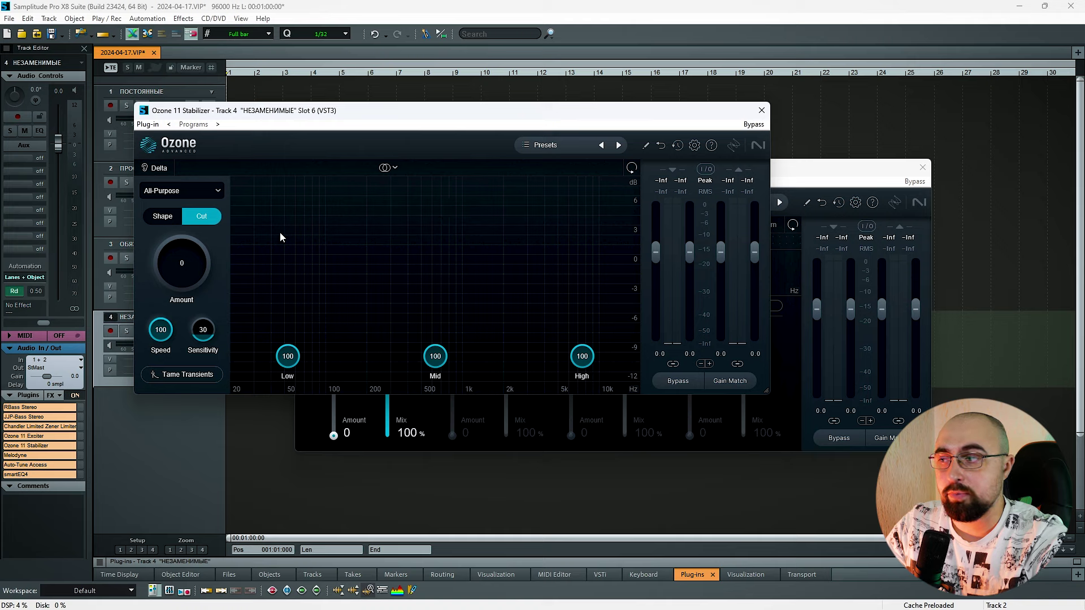
pyautogui.click(199, 274)
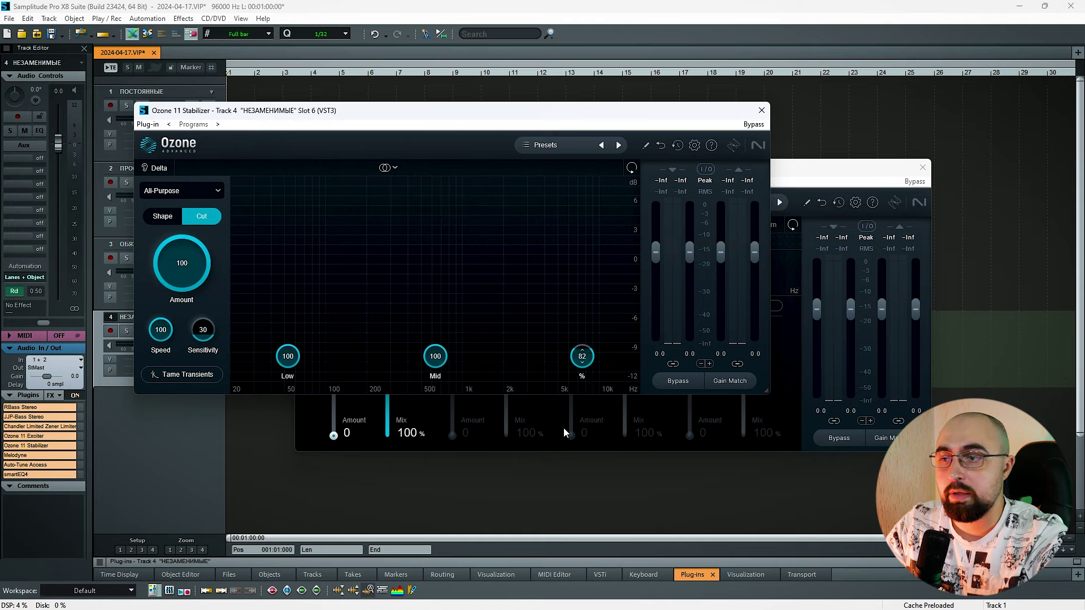
pyautogui.click(582, 361)
pyautogui.click(288, 361)
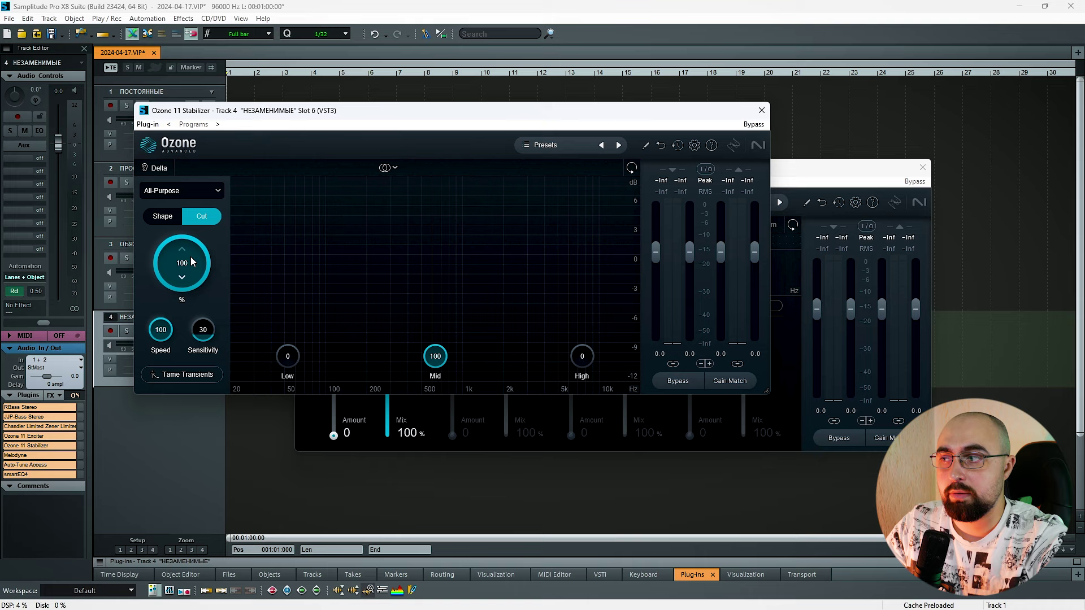
# Look through the Stabilizer's genre targets, keep All-Purpose, and close the plug-in
pyautogui.click(206, 192)
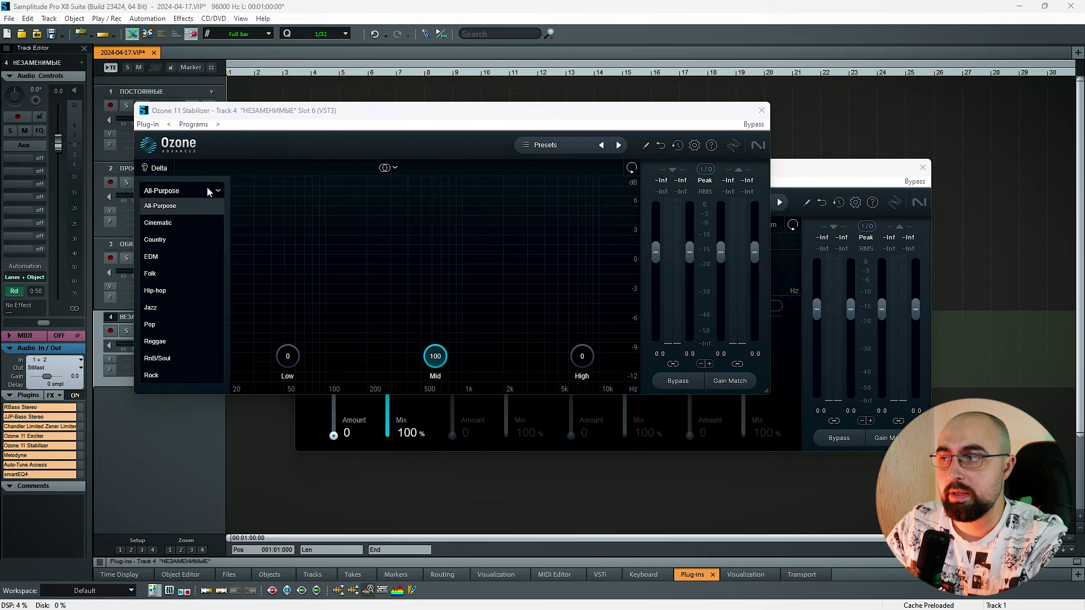
pyautogui.click(209, 193)
pyautogui.click(762, 111)
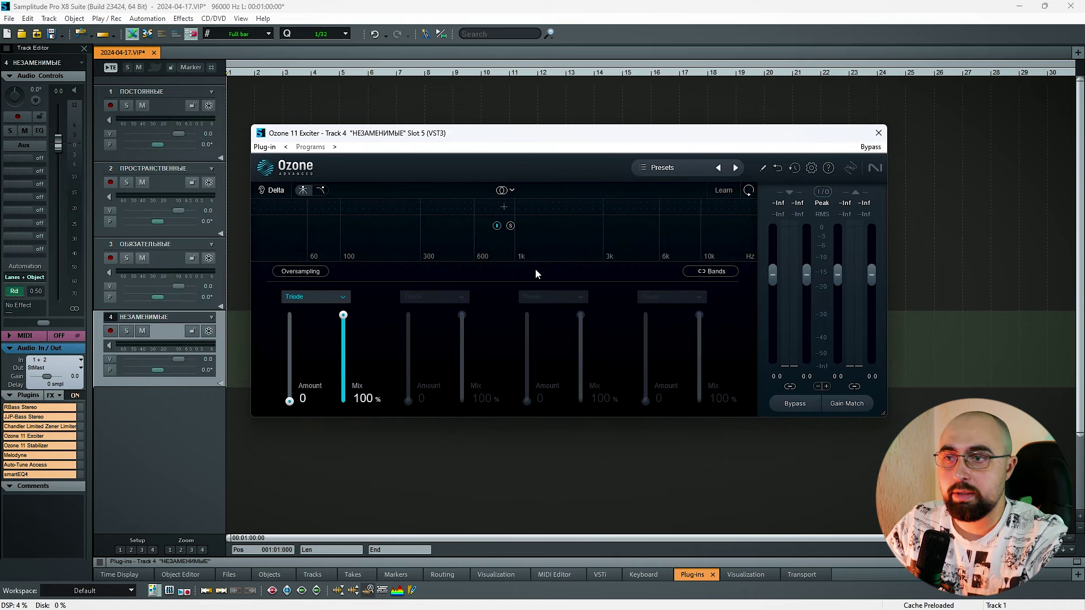
# Split off a high band at about 6 kHz in Ozone 11 Exciter, set it to Retro with Amount 12.1, and close it
pyautogui.click(662, 207)
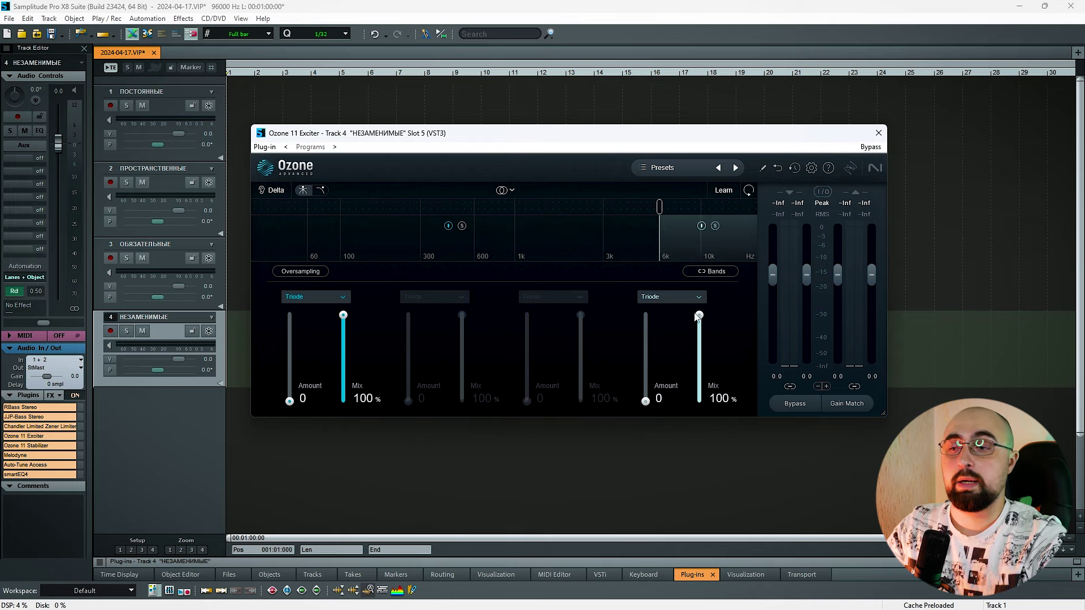
pyautogui.click(664, 297)
pyautogui.click(650, 325)
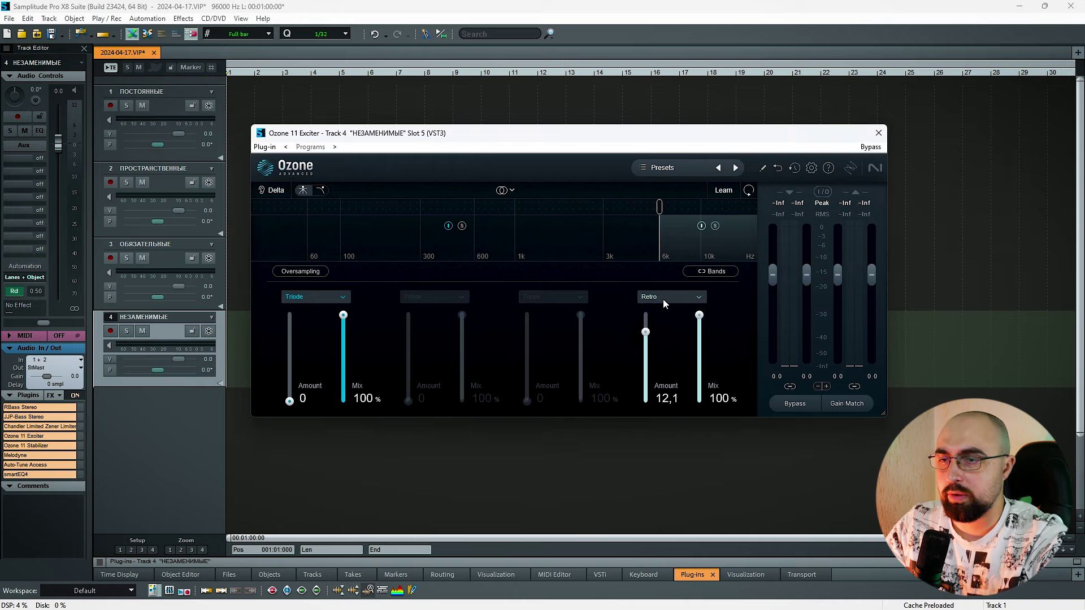
pyautogui.click(878, 133)
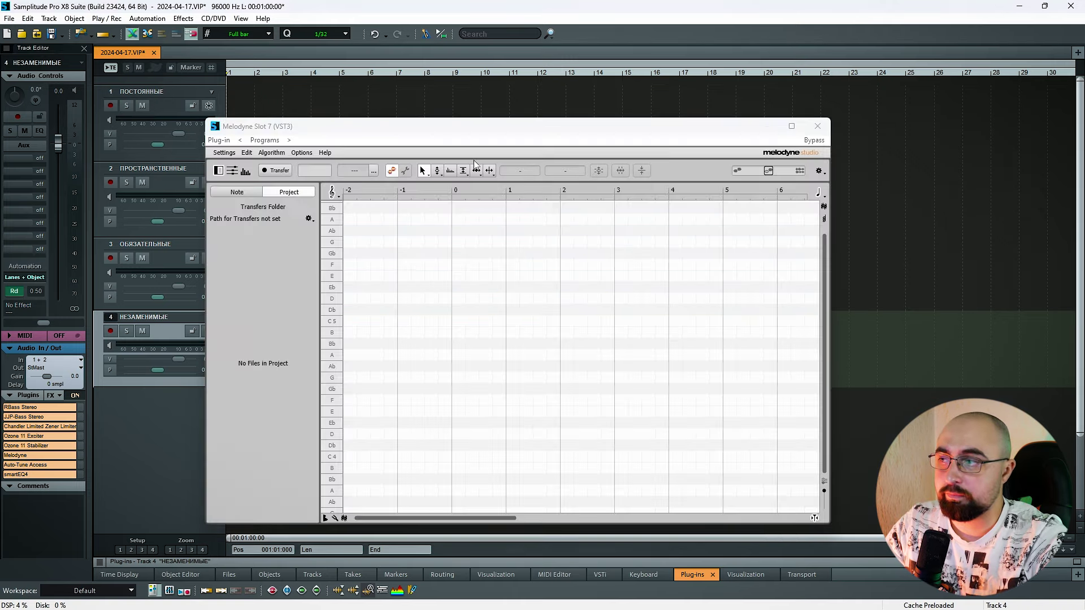
# Reposition the Melodyne window to view its note editor, and close it
pyautogui.moveTo(509, 129); pyautogui.dragTo(568, 104)
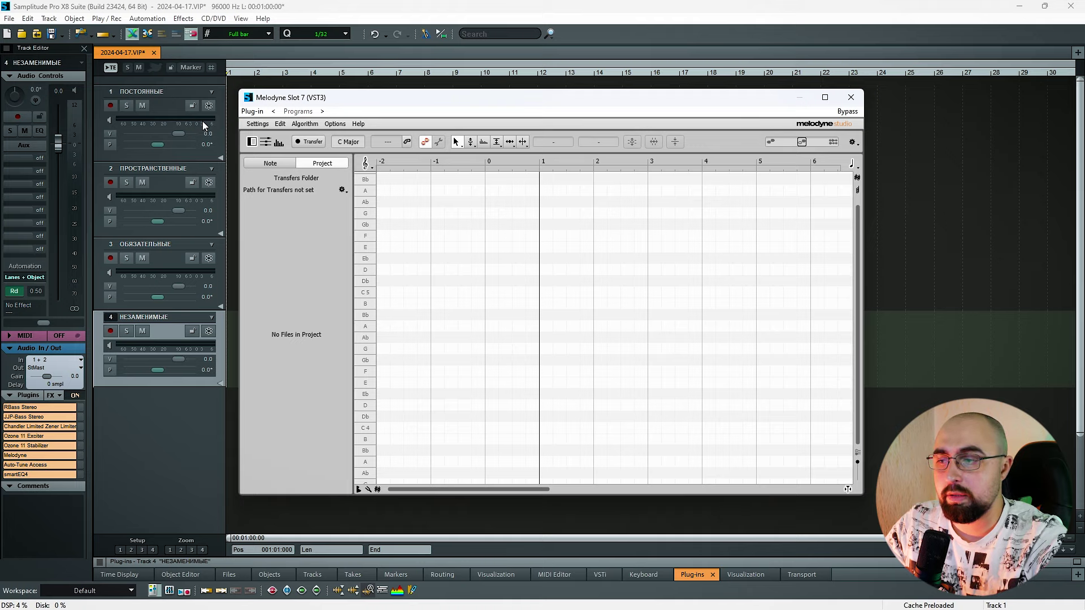
pyautogui.click(851, 97)
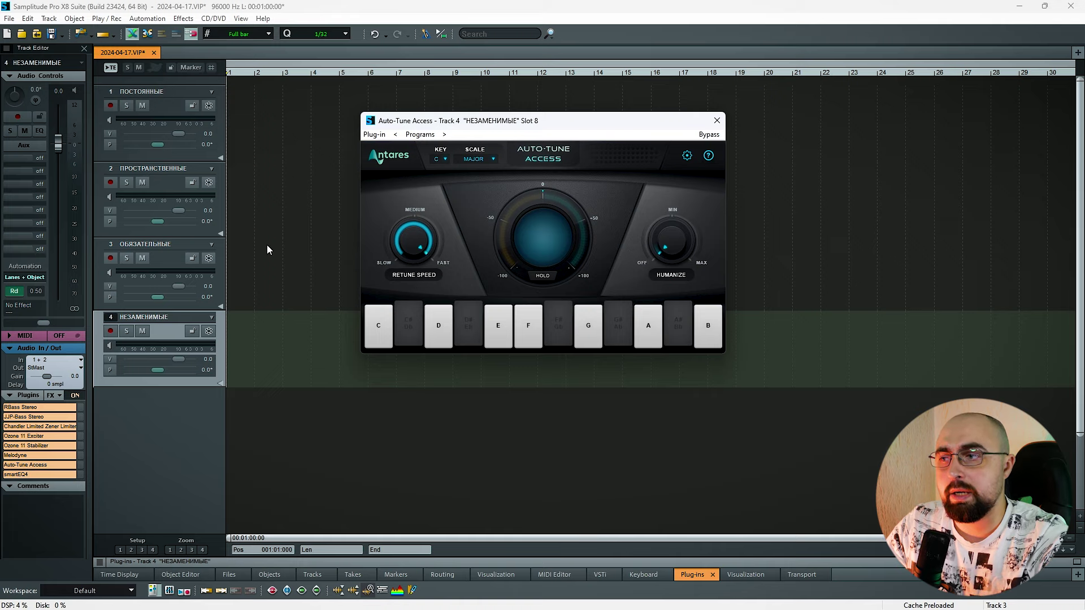
# Turn Auto-Tune Access's Retune Speed down to Slow and close it, and view and close smartEQ4
pyautogui.moveTo(401, 233); pyautogui.dragTo(400, 404)
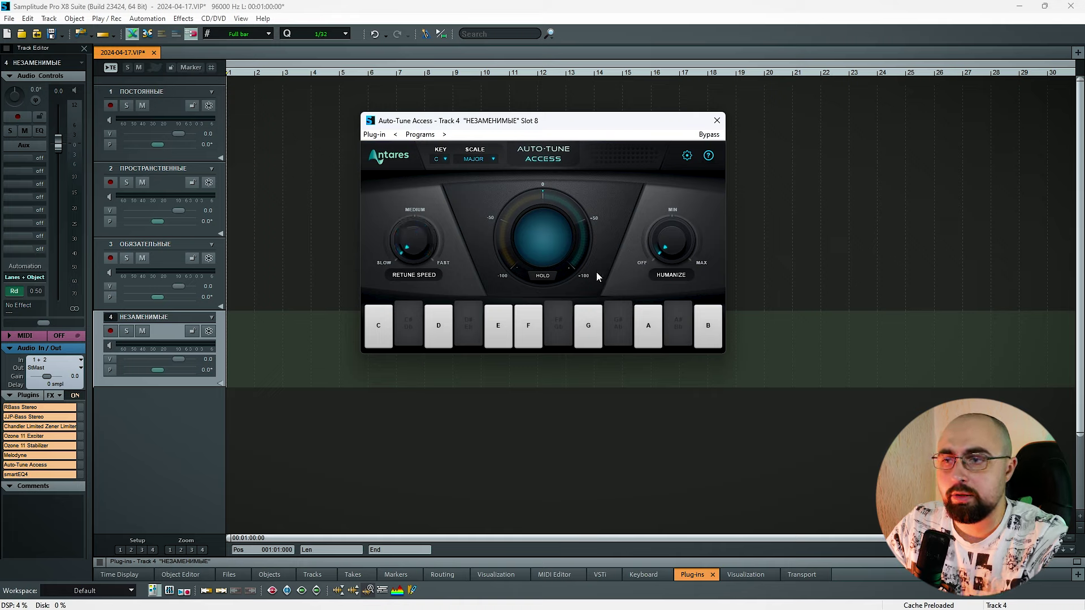
pyautogui.moveTo(568, 124); pyautogui.dragTo(585, 131)
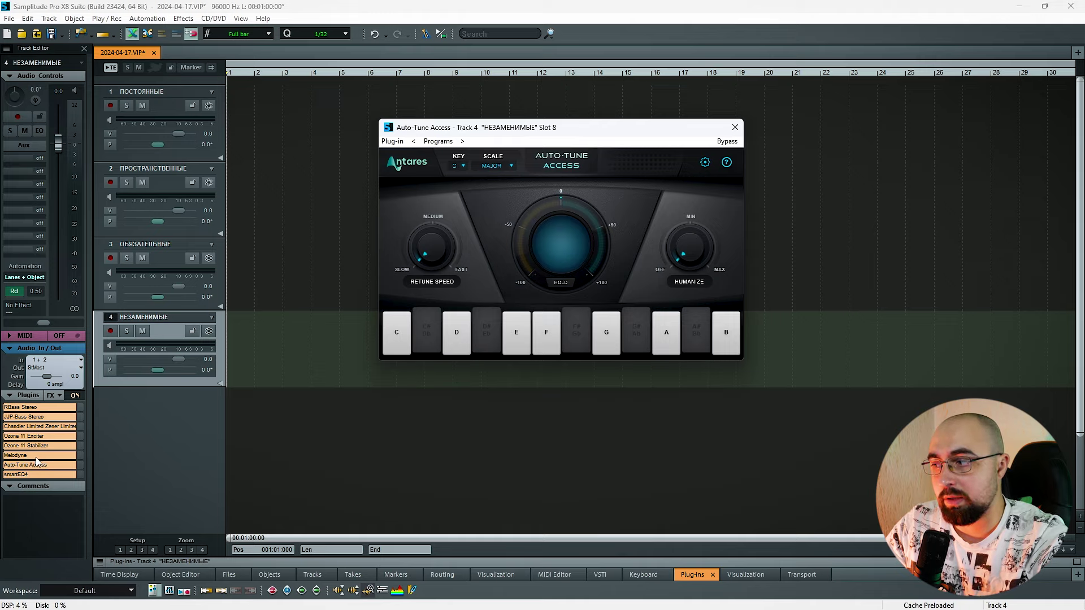
pyautogui.press('Escape')
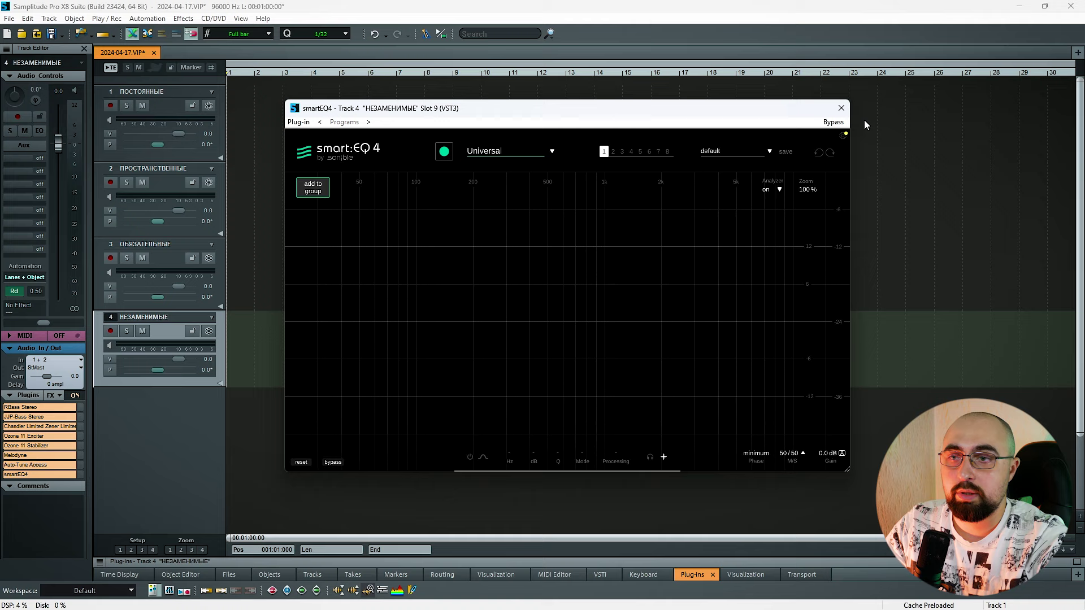
pyautogui.click(841, 108)
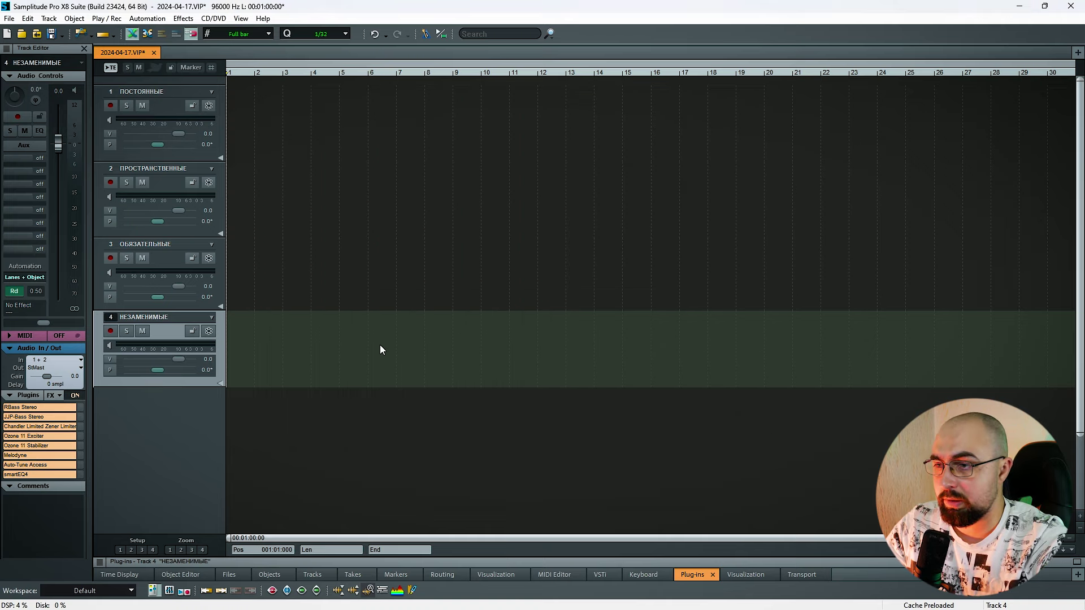
# Remove RBass Stereo from track 4 and add Gullfoss Master at the end of its plug-in chain
pyautogui.press('m')
pyautogui.click(412, 208)
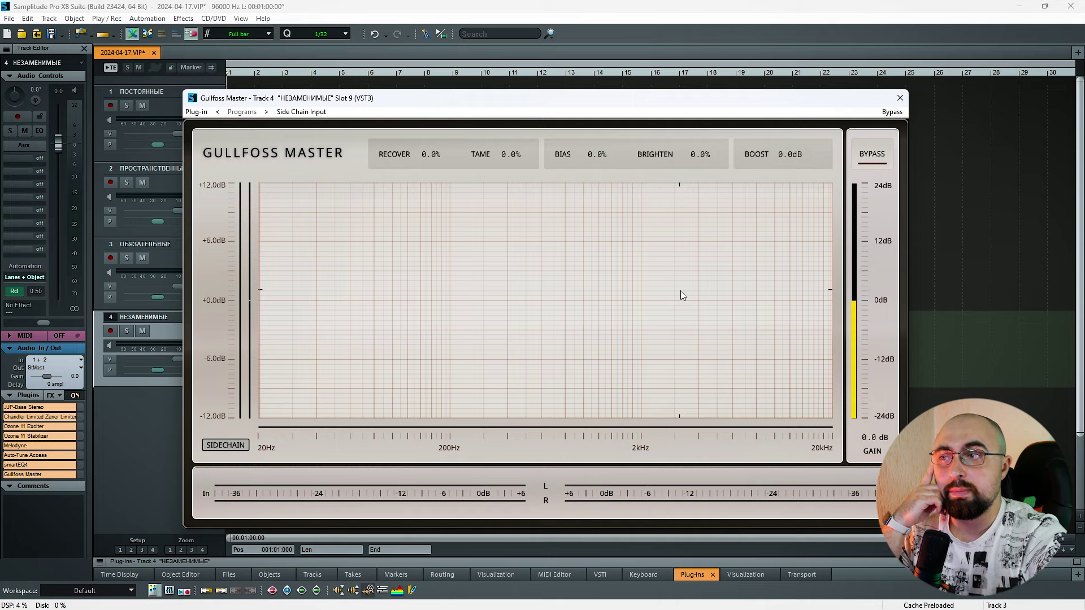
# Narrow Gullfoss Master's active range to about 200 Hz–2 kHz, set Recover to 13.8%, and close it
pyautogui.moveTo(830, 286); pyautogui.dragTo(642, 286)
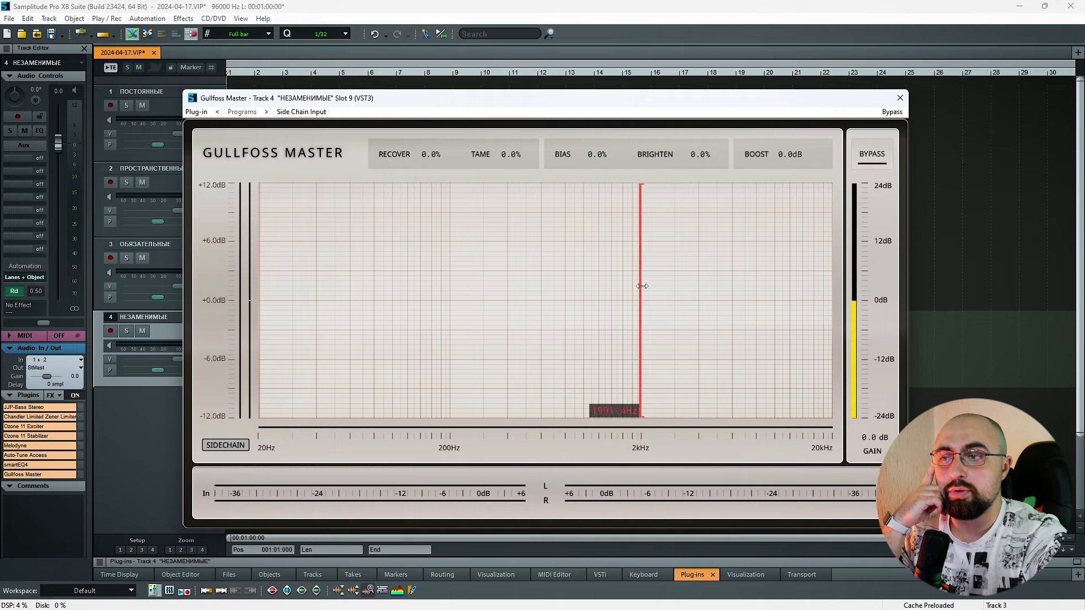
pyautogui.moveTo(253, 298); pyautogui.dragTo(448, 295)
pyautogui.moveTo(484, 154); pyautogui.dragTo(386, 250)
pyautogui.moveTo(400, 160); pyautogui.dragTo(399, 127)
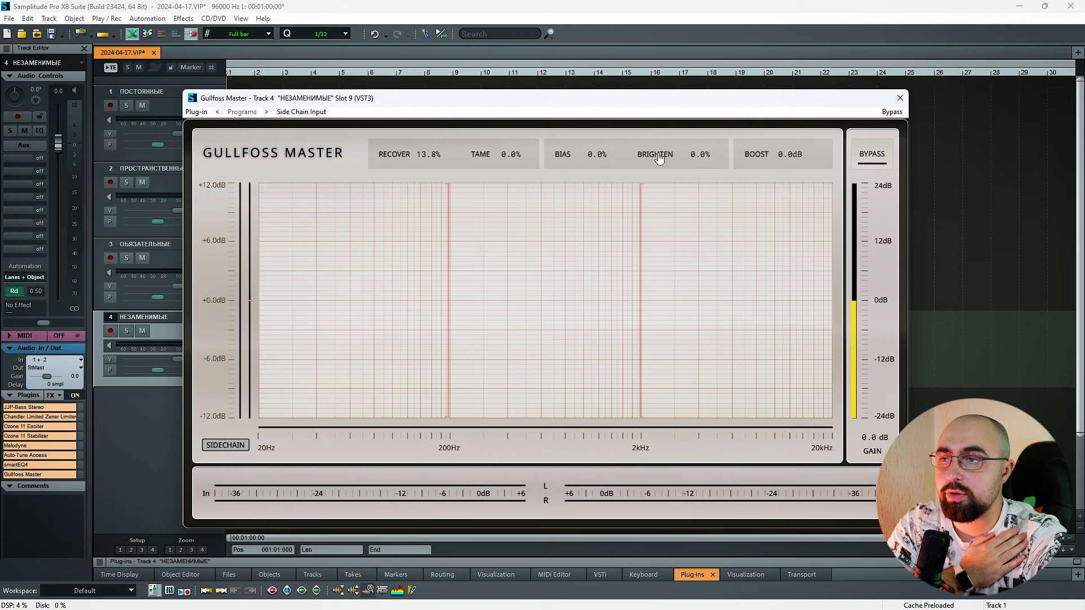
pyautogui.click(900, 98)
# Select track 3 "ОБЯЗАТЕЛЬНЫЕ" and open the mixer to look over the plug-in chains of all four tracks
pyautogui.click(363, 293)
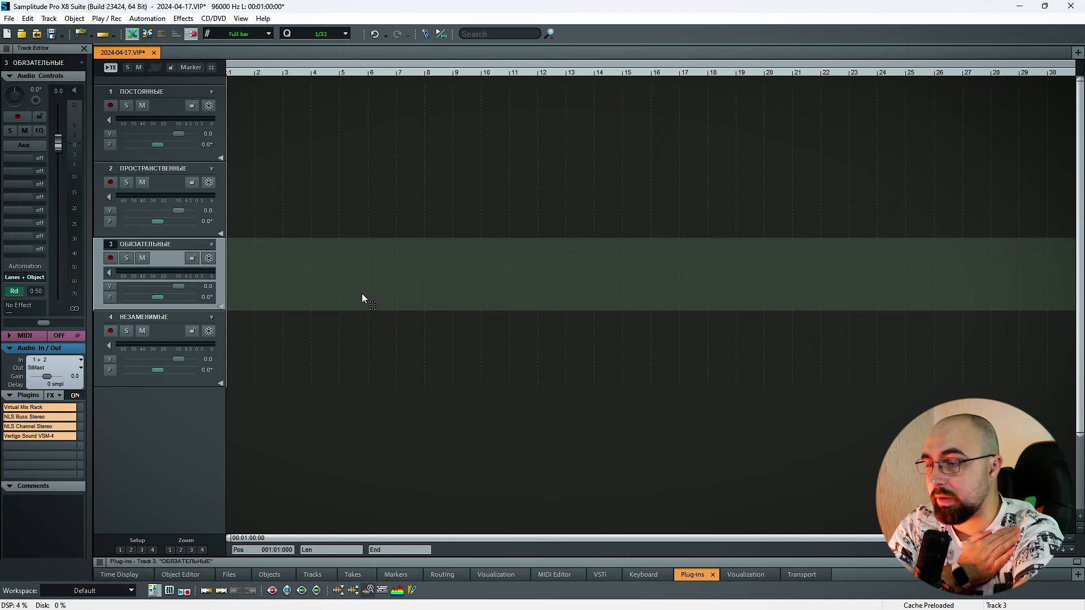
pyautogui.press('m')
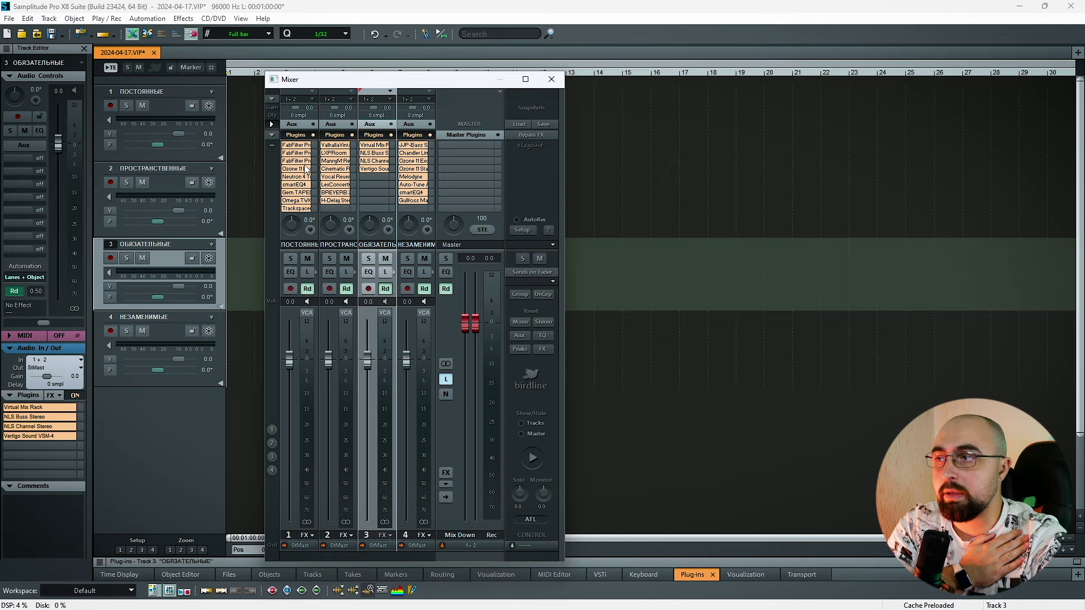
pyautogui.moveTo(348, 83); pyautogui.dragTo(504, 72)
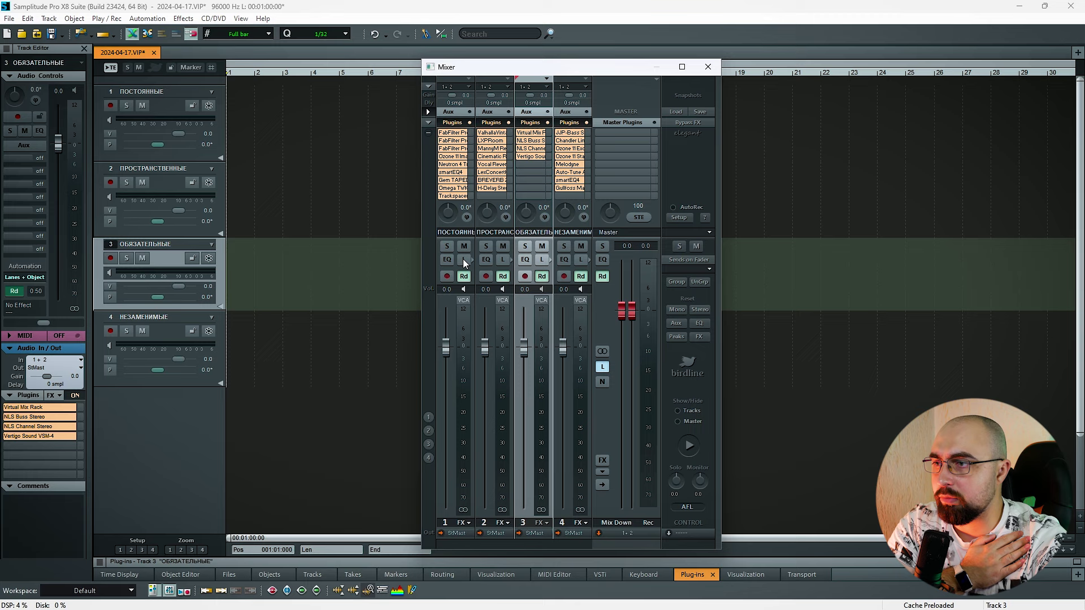
pyautogui.click(349, 274)
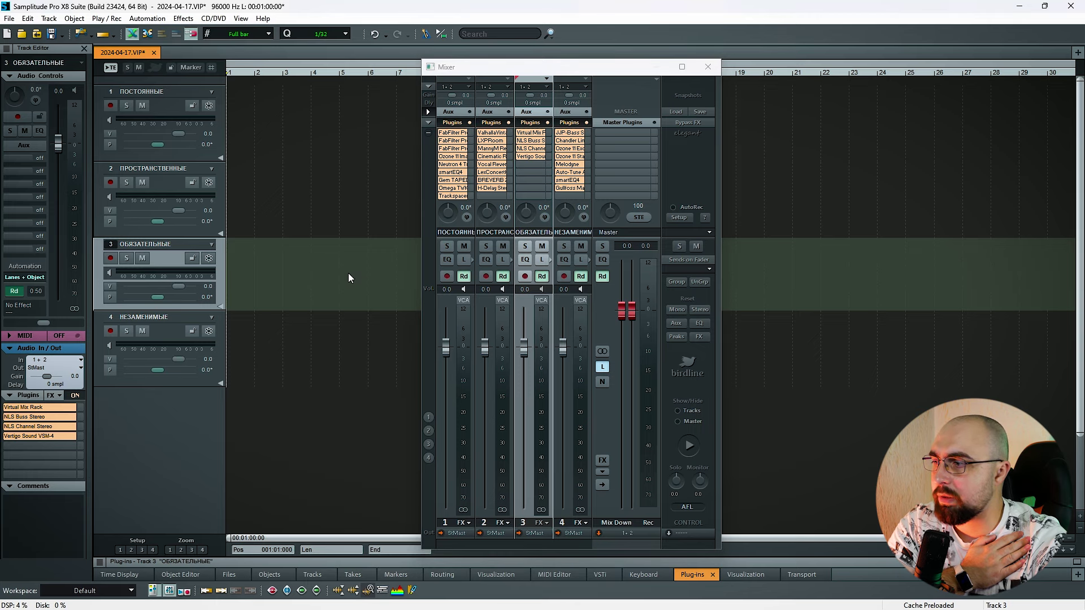
pyautogui.click(570, 141)
pyautogui.moveTo(511, 134); pyautogui.dragTo(486, 198)
pyautogui.click(869, 195)
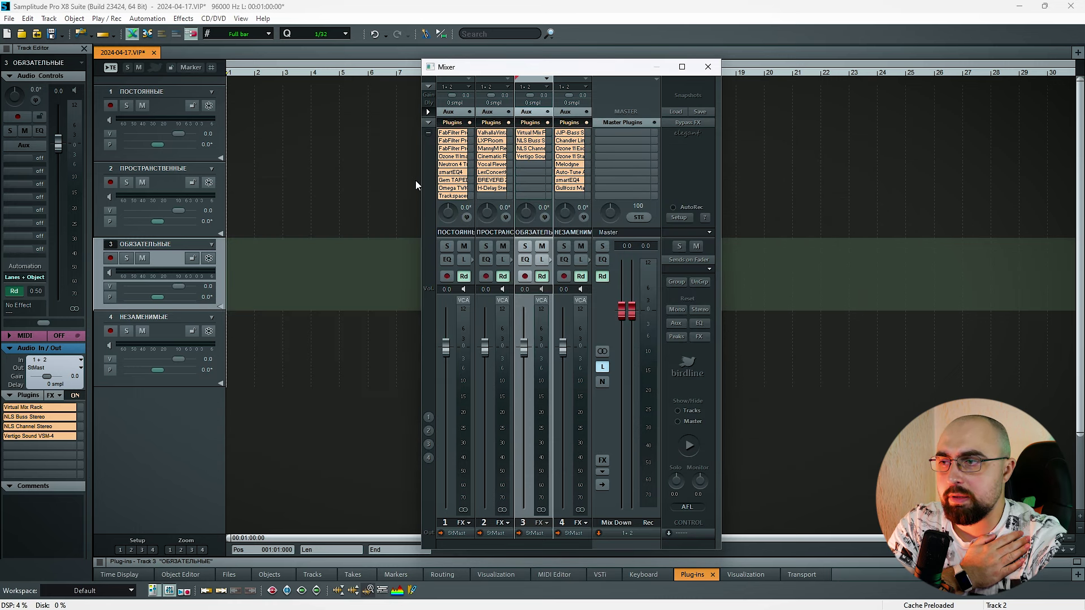
# Add Kramer PIE Stereo to the first free plug-in slot of track 3, adjust its Decay Time slightly, and close it
pyautogui.rightClick(550, 166)
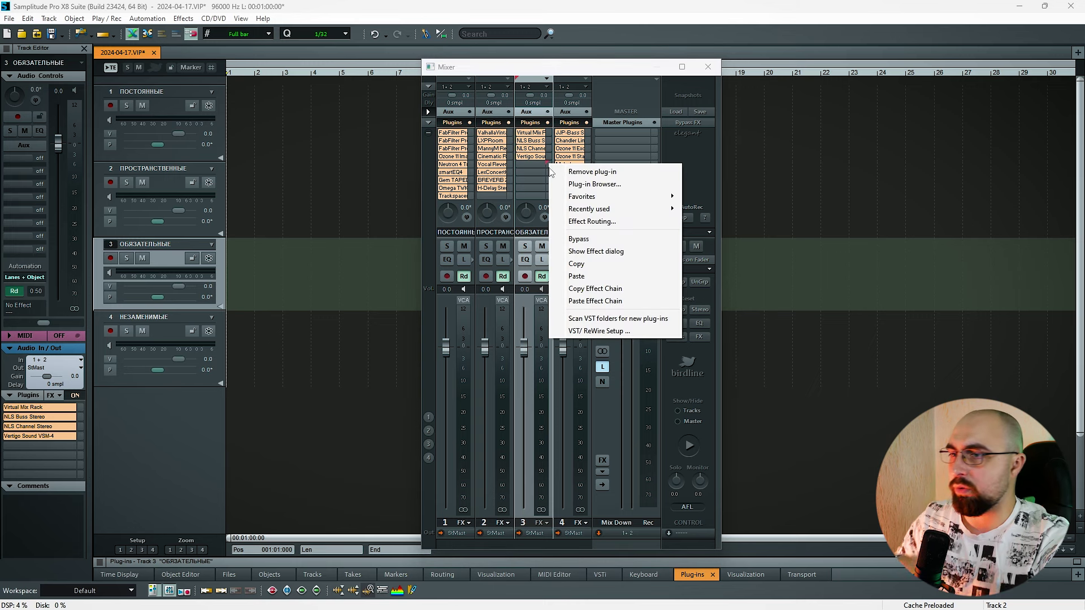
pyautogui.click(560, 171)
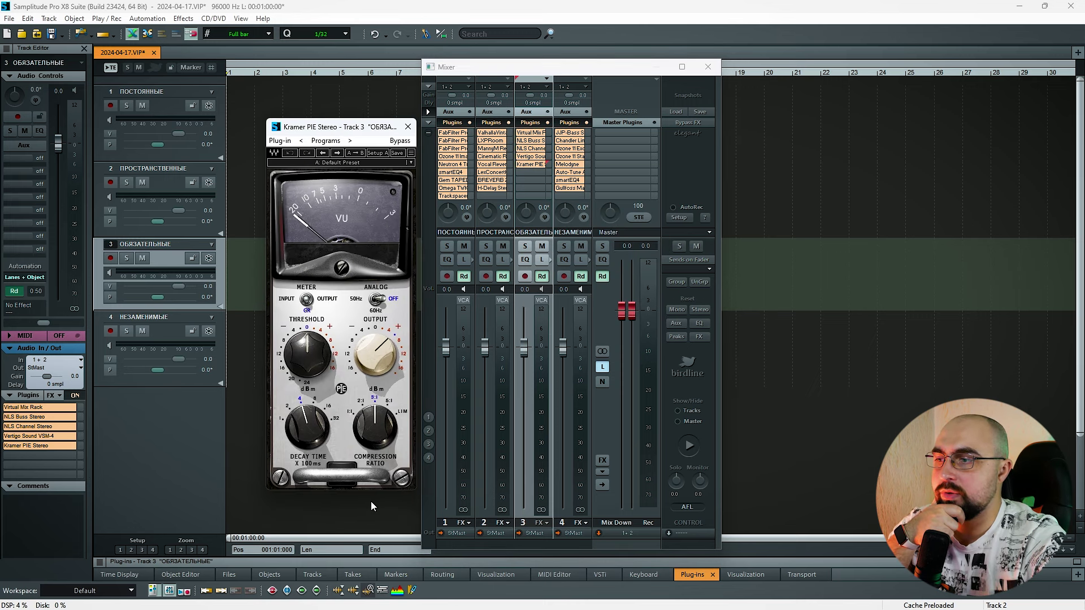
pyautogui.click(308, 427)
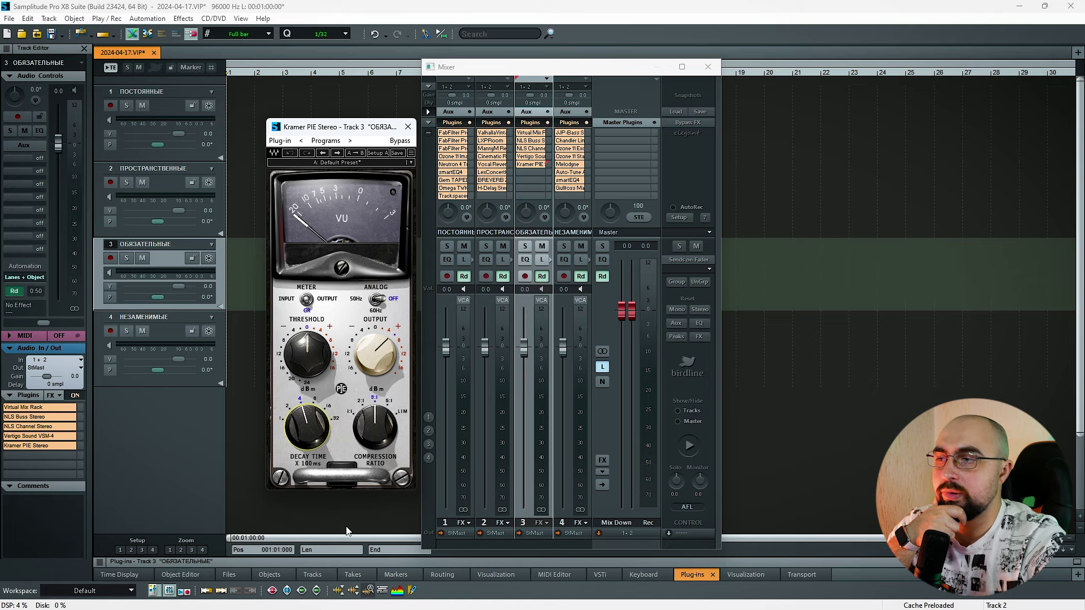
pyautogui.click(374, 298)
pyautogui.press('x')
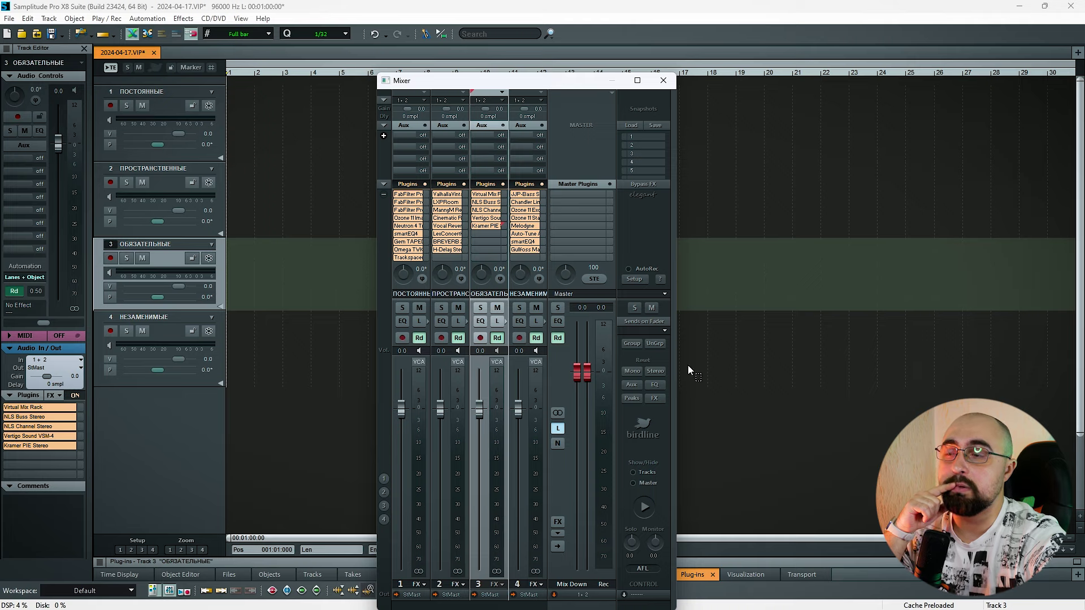
# Move Kramer PIE Stereo from track 3 to the end of track 2's plug-in chain and collapse the mixer's Aux section
pyautogui.click(317, 109)
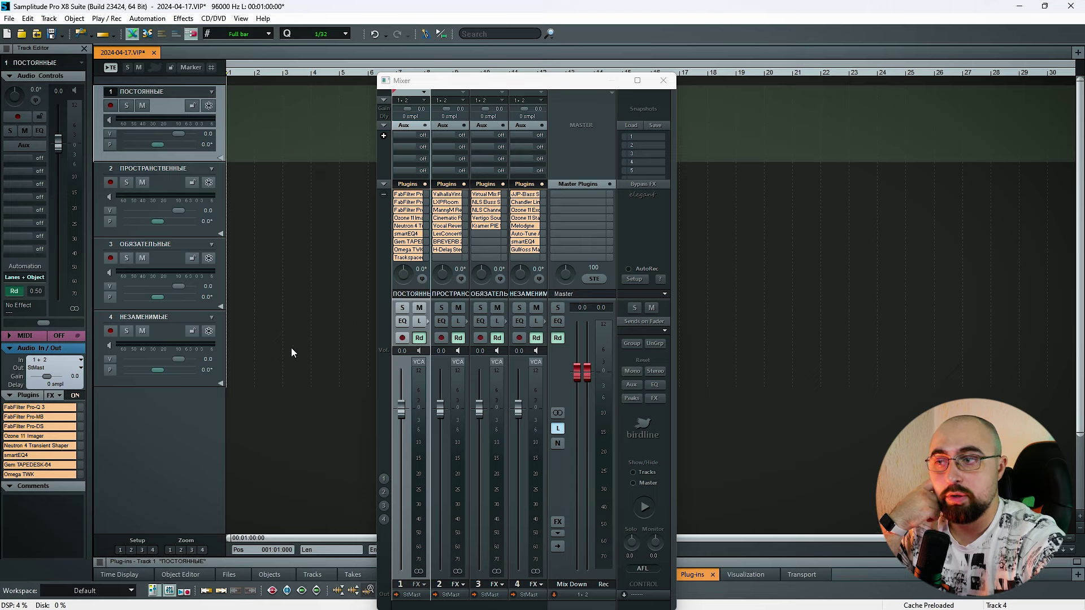
pyautogui.moveTo(486, 225); pyautogui.dragTo(447, 257)
pyautogui.click(384, 124)
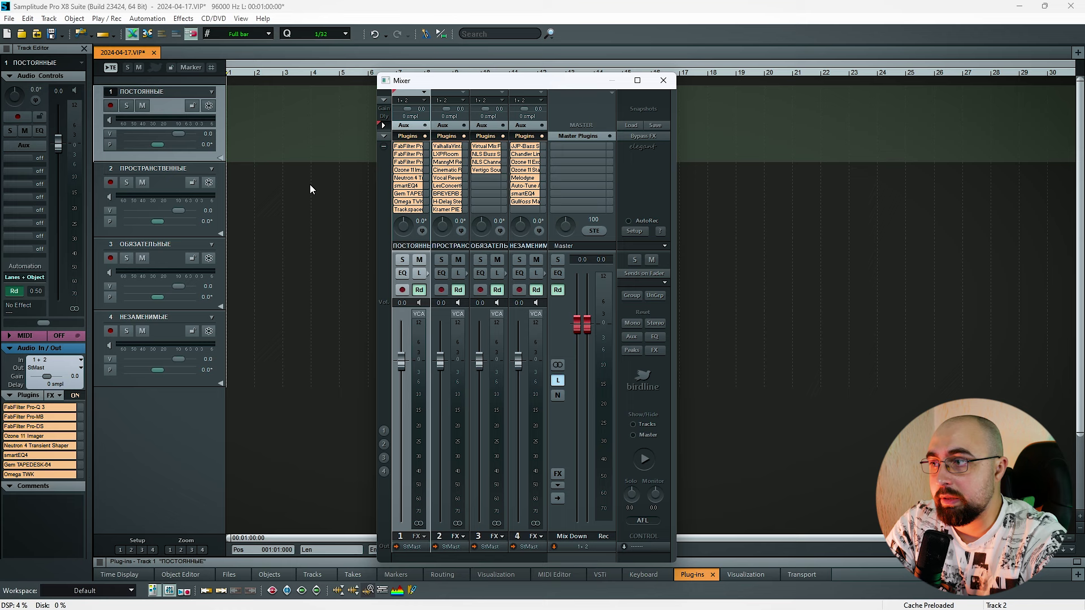
# Select track 2 "ПРОСТРАНСТВЕННЫЕ" to show its plug-in list
pyautogui.click(328, 137)
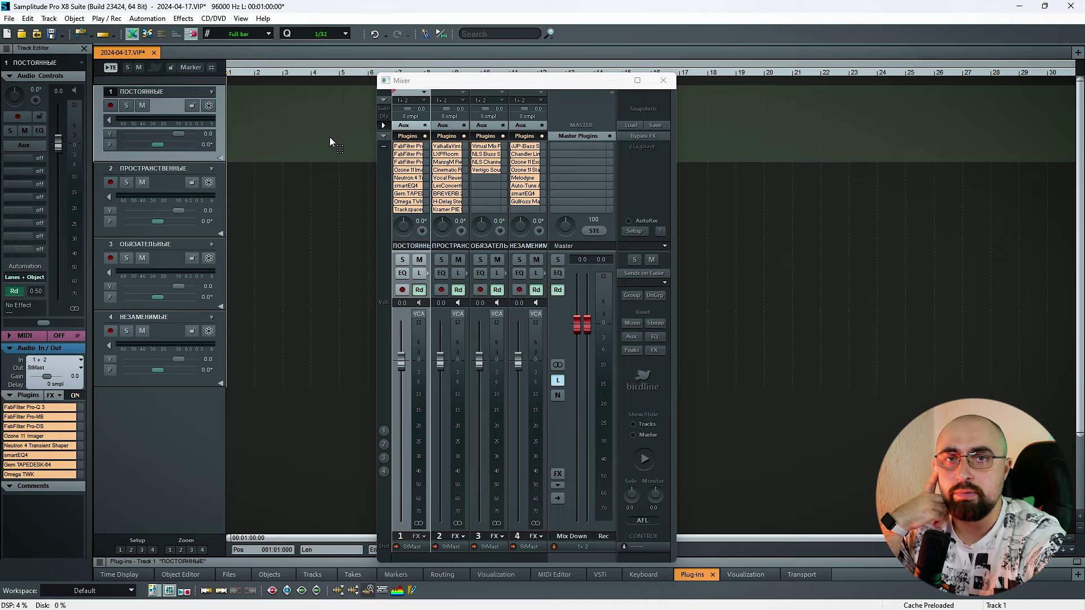
pyautogui.press('Down')
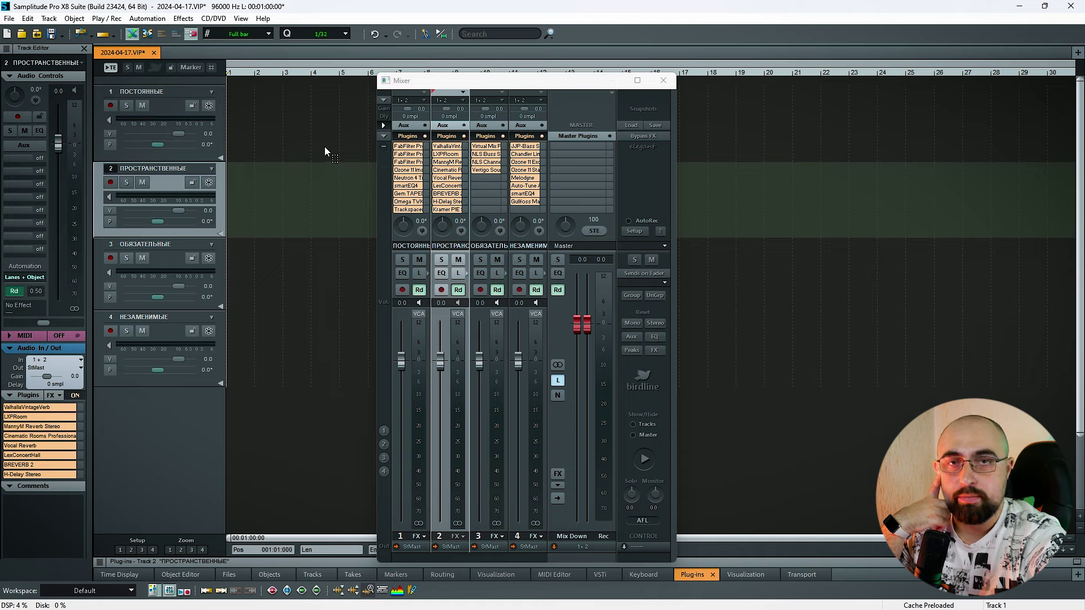